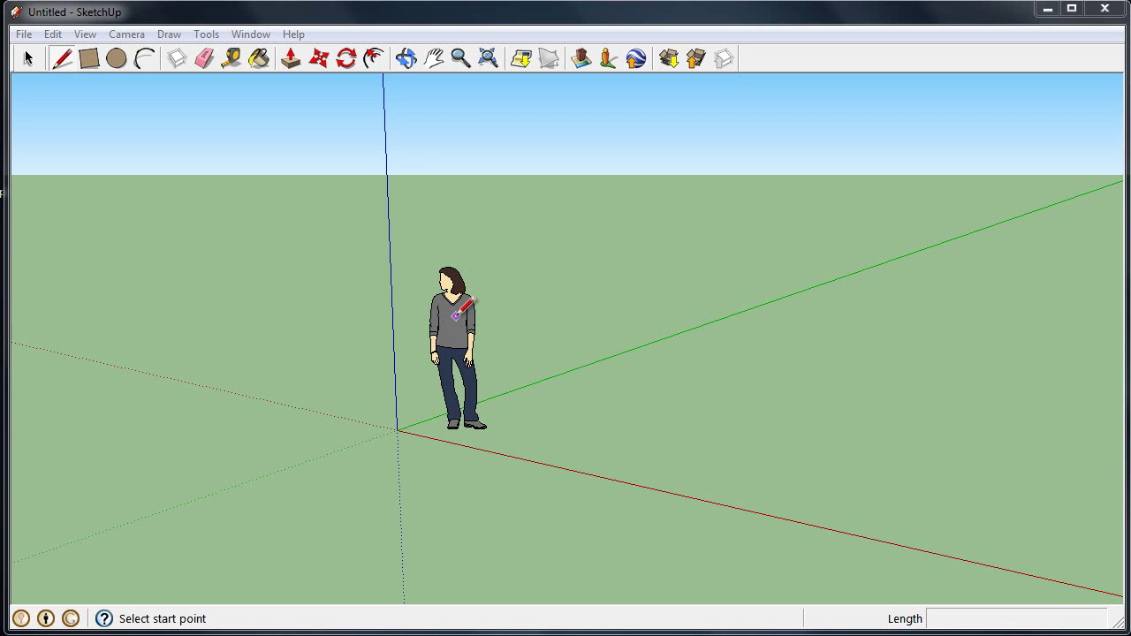
# Step: Erase the standing person figure from the scene
pyautogui.click(27, 59)
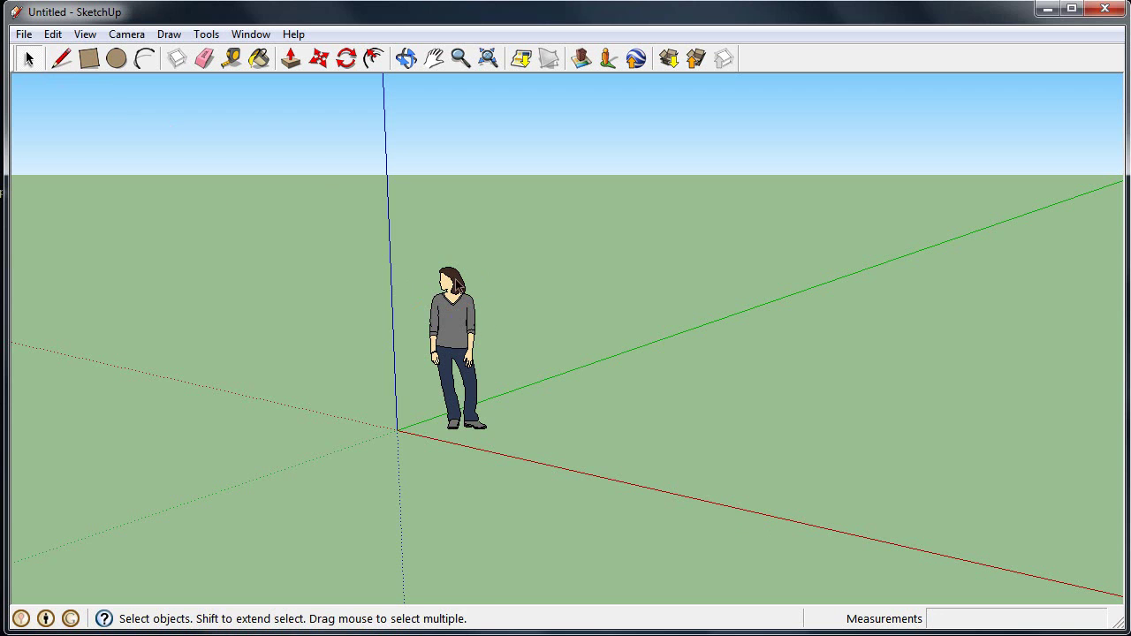
pyautogui.rightClick(460, 323)
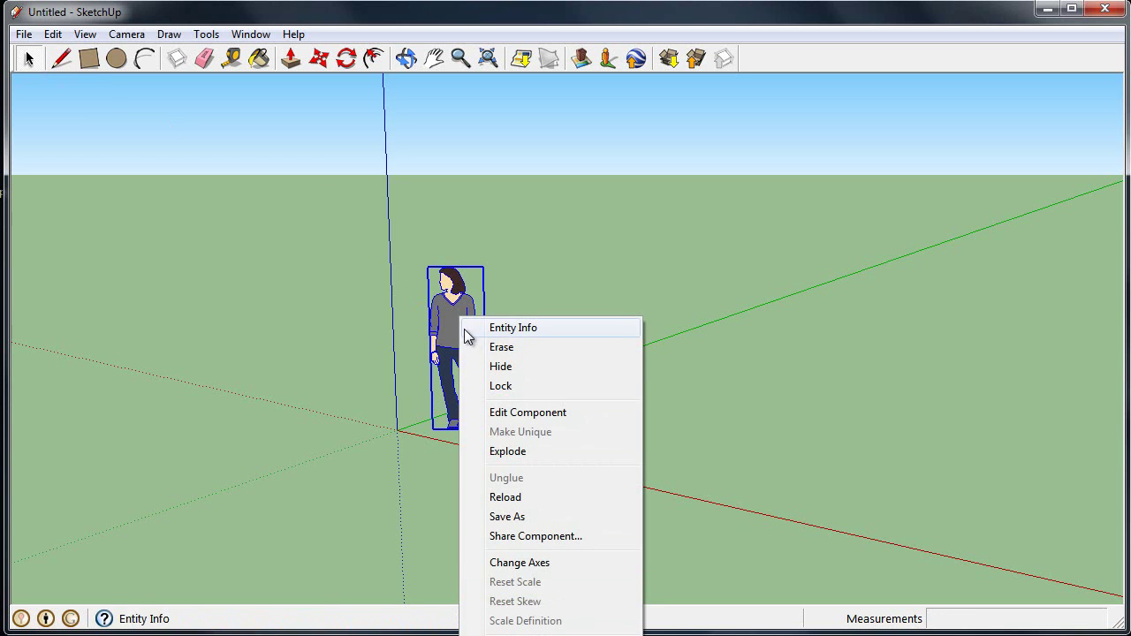
pyautogui.click(478, 349)
# Step: Draw a floor rectangle near the origin and push/pull it up into a solid box
pyautogui.click(88, 58)
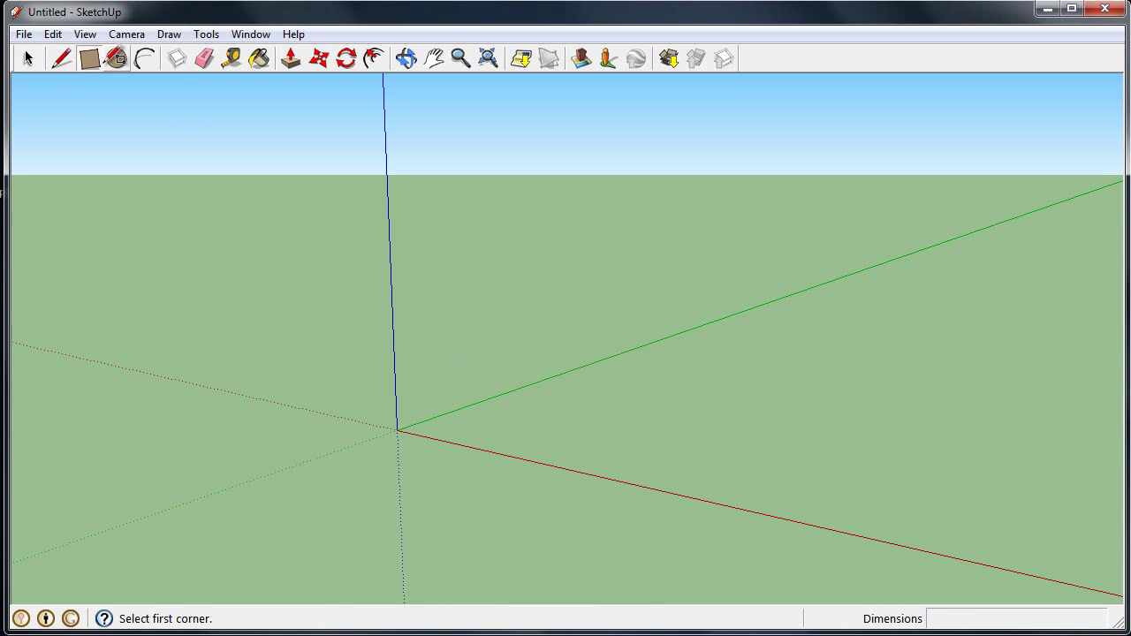
pyautogui.click(741, 449)
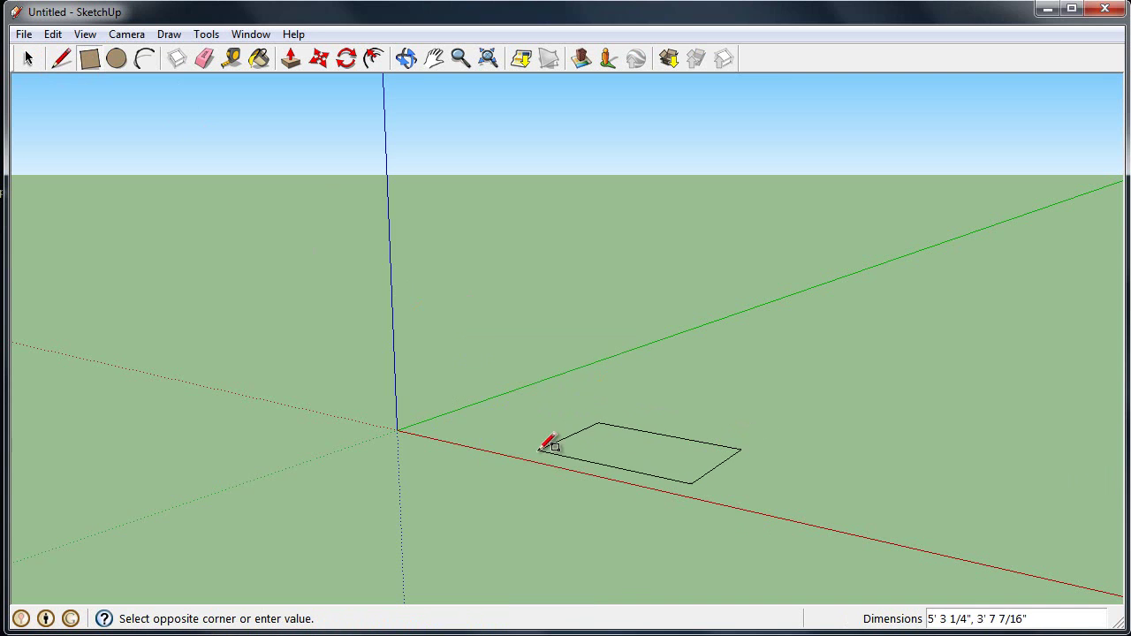
pyautogui.click(463, 474)
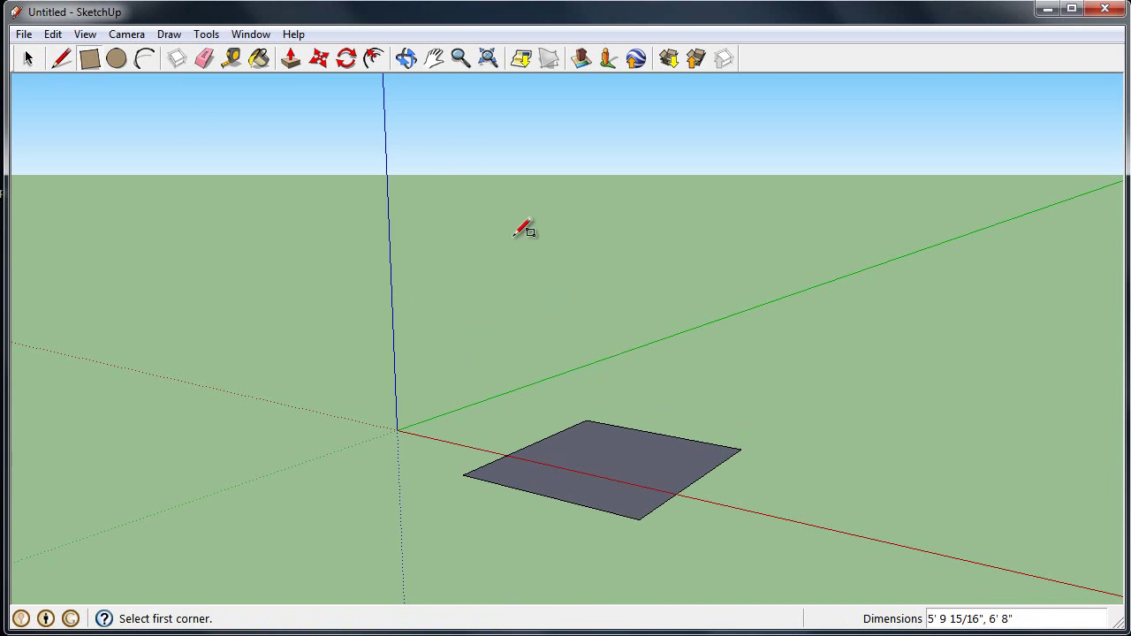
pyautogui.click(291, 58)
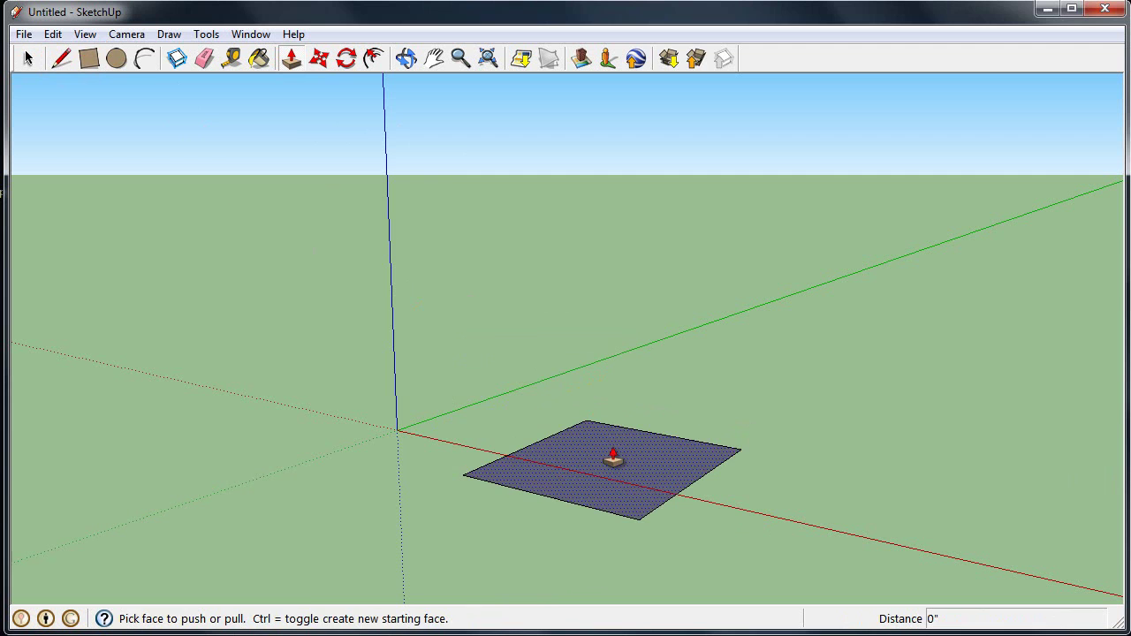
pyautogui.moveTo(601, 449); pyautogui.dragTo(619, 378)
# Step: Draw a line between the top face's edge midpoints, splitting the top in half
pyautogui.click(406, 58)
pyautogui.moveTo(409, 83)
pyautogui.mouseDown()
pyautogui.moveTo(429, 536)
pyautogui.moveTo(601, 581)
pyautogui.moveTo(608, 571)
pyautogui.moveTo(588, 580)
pyautogui.mouseUp()
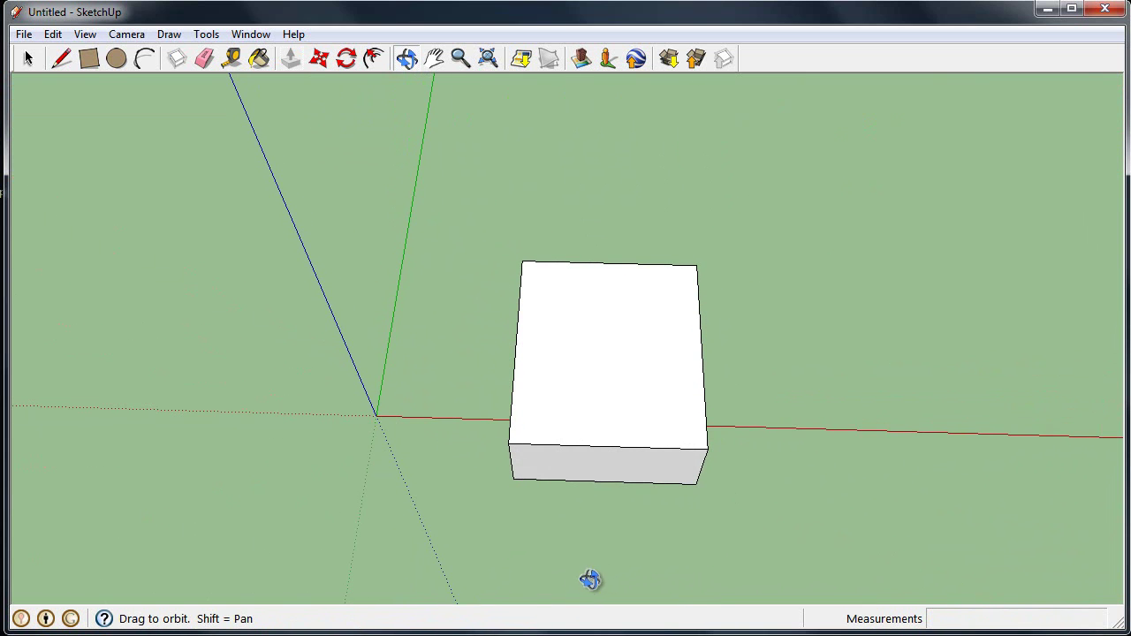
pyautogui.click(61, 58)
pyautogui.click(69, 59)
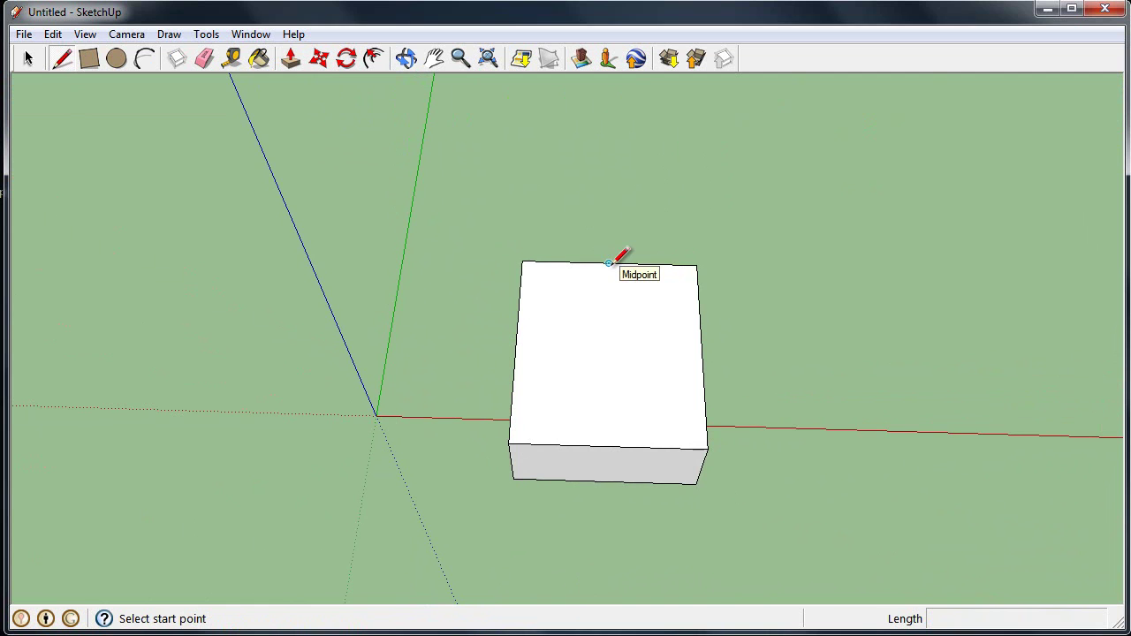
pyautogui.click(609, 263)
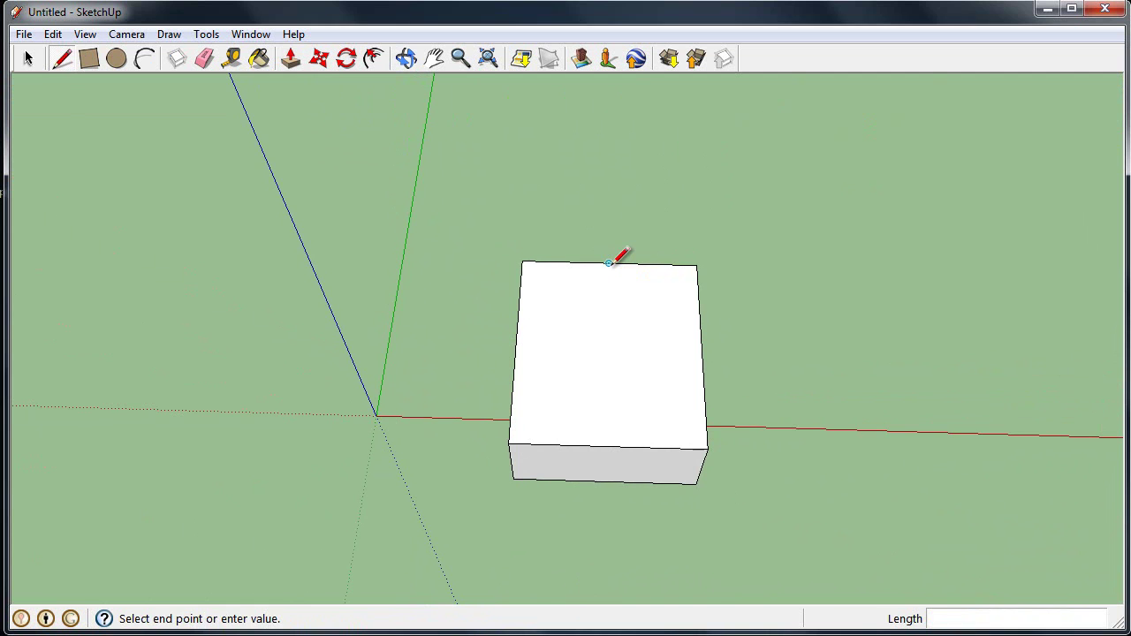
pyautogui.click(608, 444)
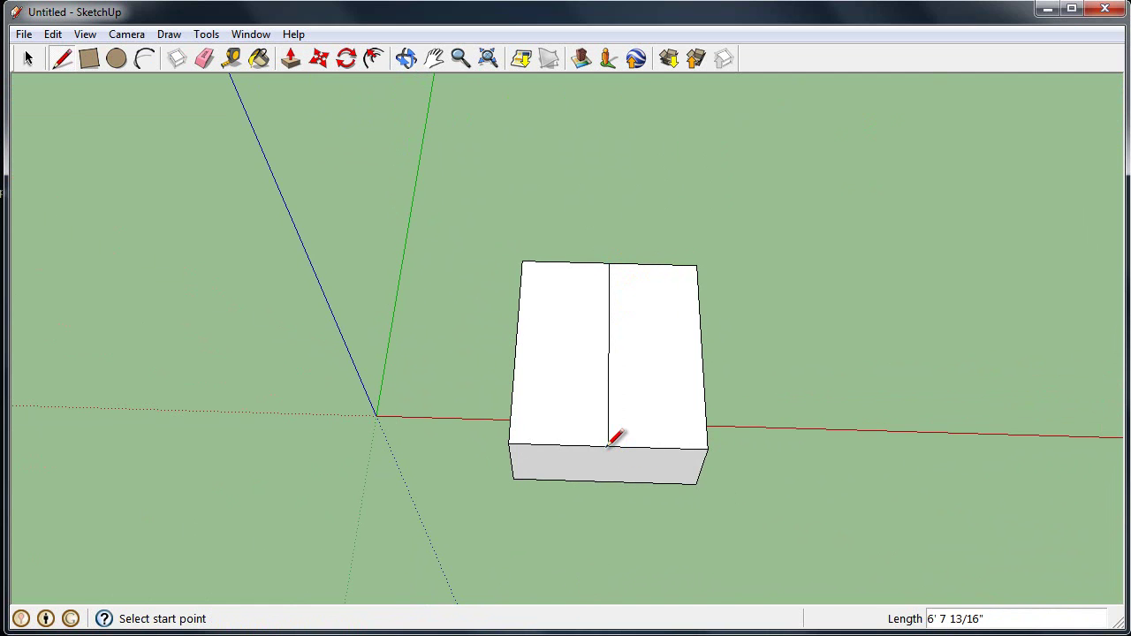
# Step: Move the middle line upward to form the roof ridge
pyautogui.click(406, 58)
pyautogui.moveTo(625, 516)
pyautogui.mouseDown()
pyautogui.moveTo(636, 312)
pyautogui.moveTo(623, 266)
pyautogui.mouseUp()
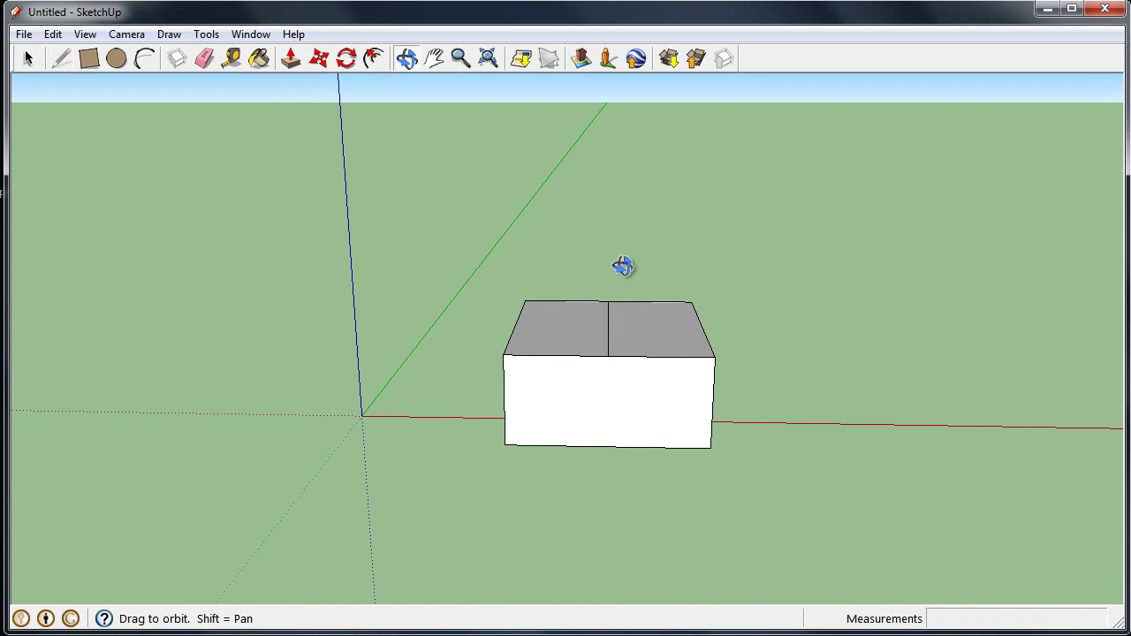
pyautogui.click(320, 60)
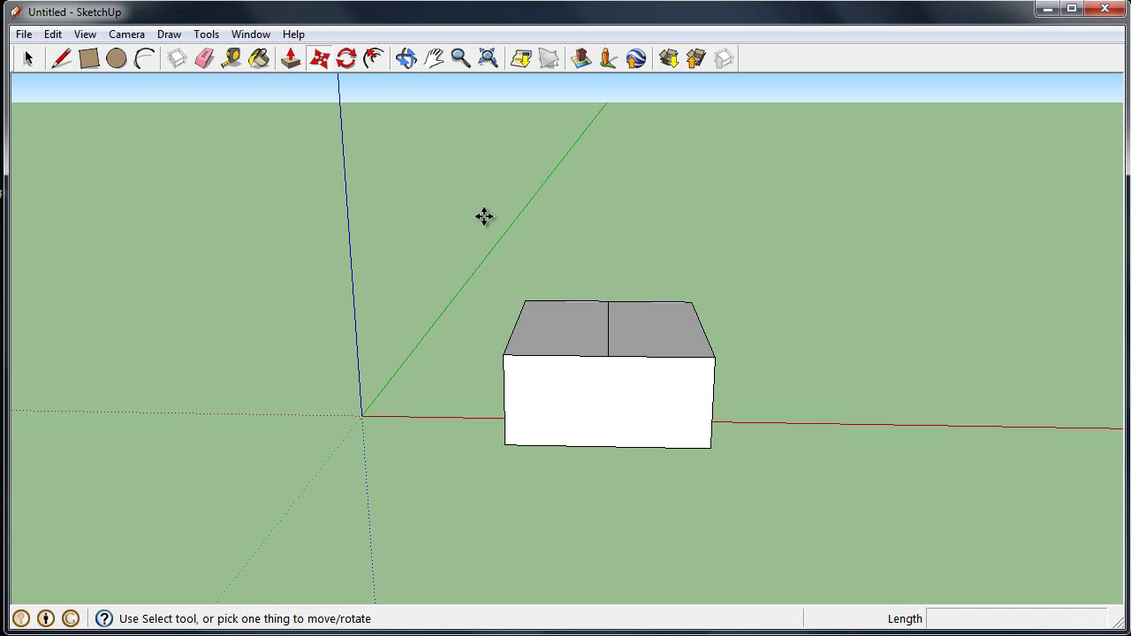
pyautogui.click(608, 333)
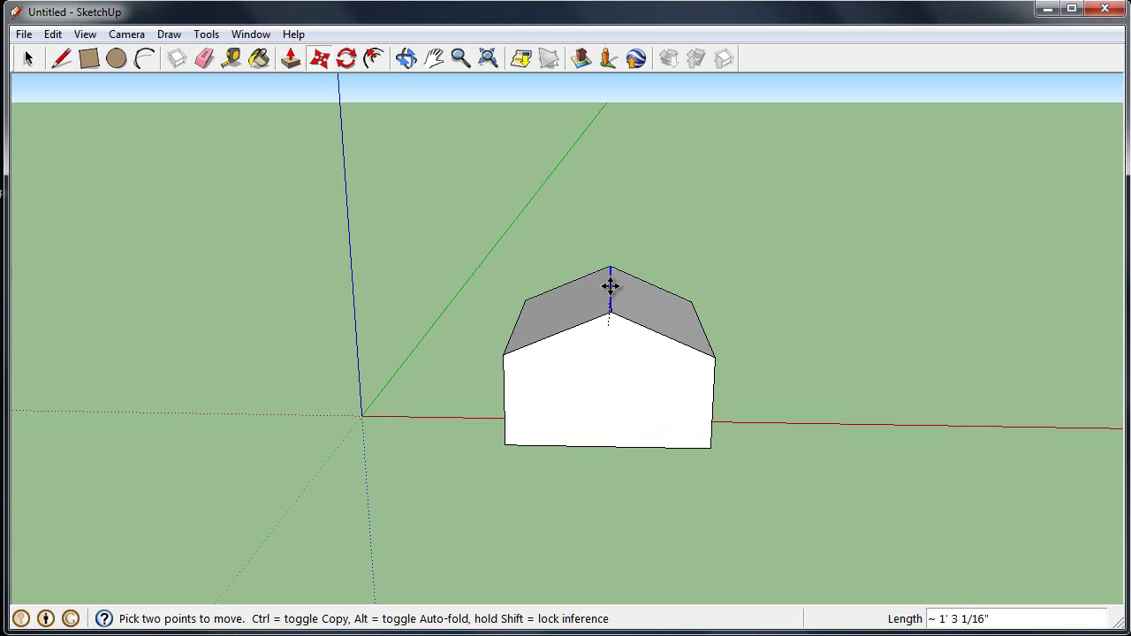
pyautogui.click(611, 259)
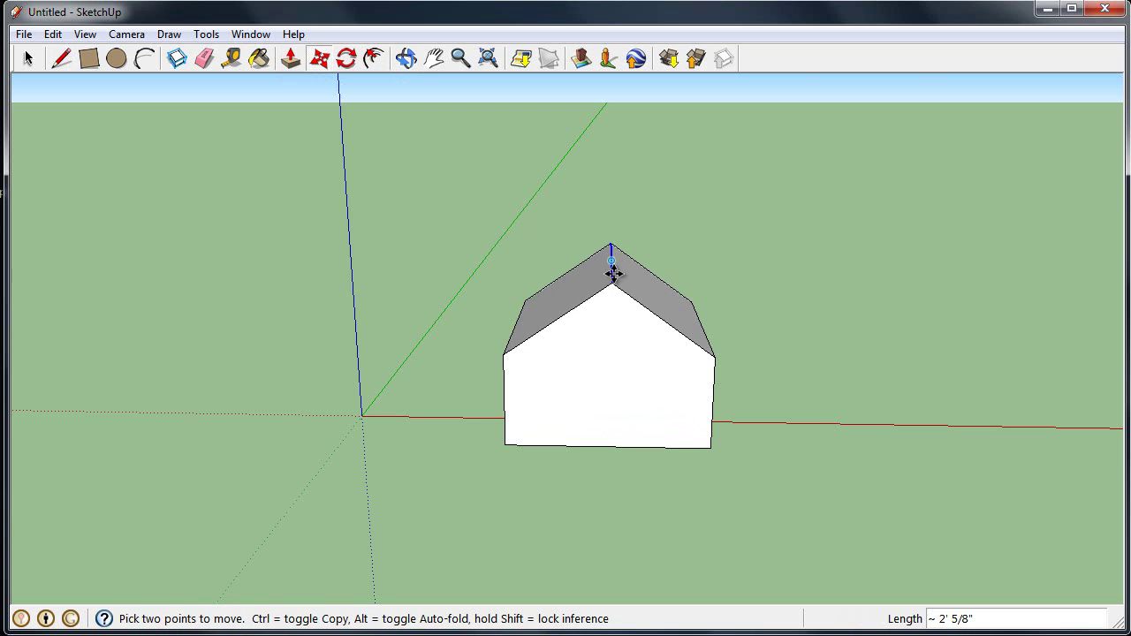
pyautogui.click(406, 58)
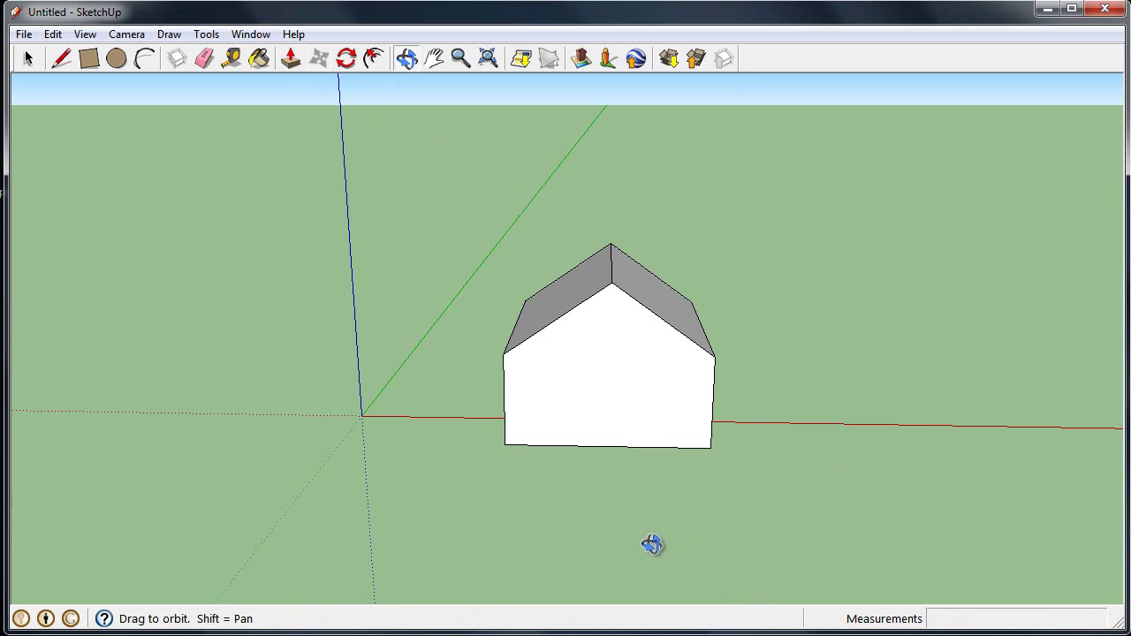
# Step: From underneath, offset the bottom face inward to make a thin inner border
pyautogui.moveTo(651, 544)
pyautogui.mouseDown()
pyautogui.moveTo(651, 207)
pyautogui.moveTo(637, 543)
pyautogui.moveTo(639, 129)
pyautogui.moveTo(717, 298)
pyautogui.moveTo(763, 313)
pyautogui.moveTo(742, 262)
pyautogui.mouseUp()
pyautogui.moveTo(730, 167); pyautogui.dragTo(798, 177)
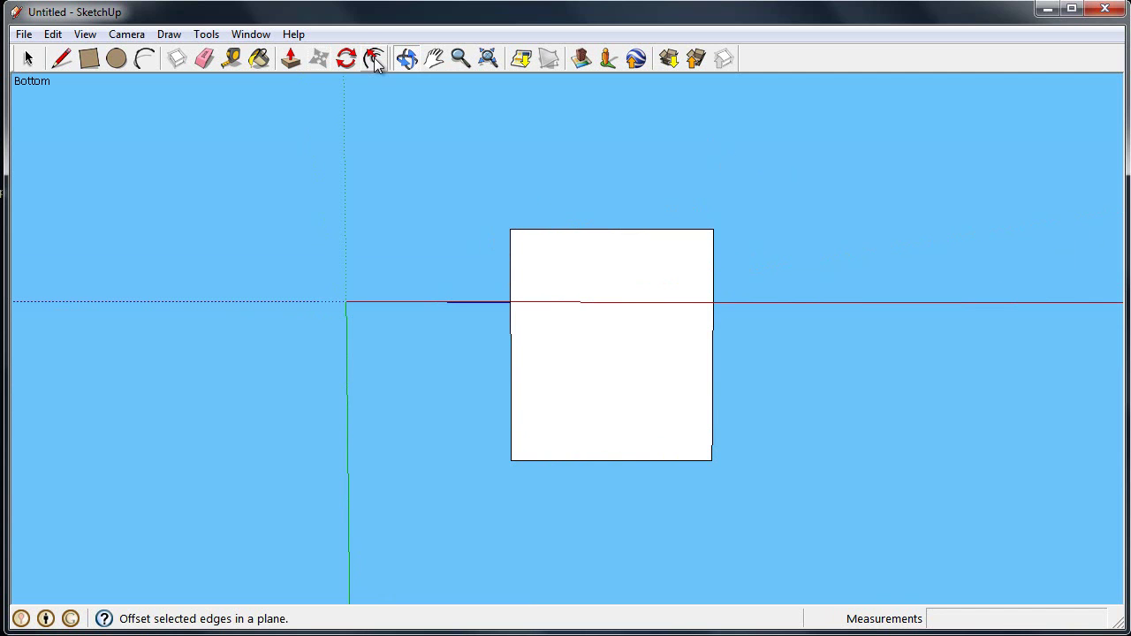
pyautogui.click(375, 60)
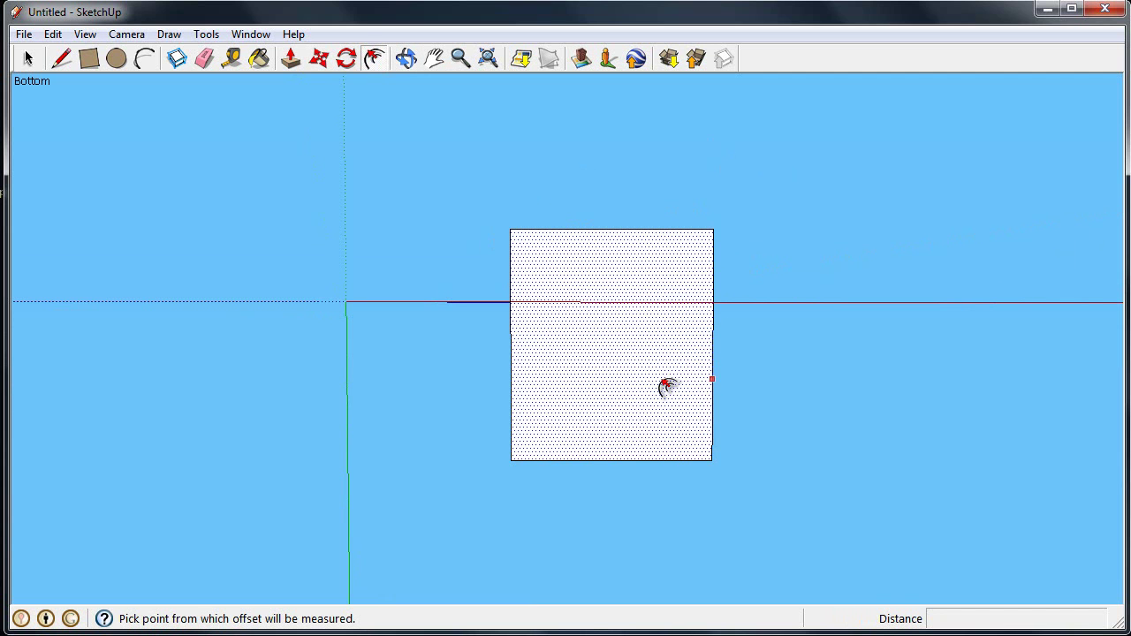
pyautogui.click(664, 386)
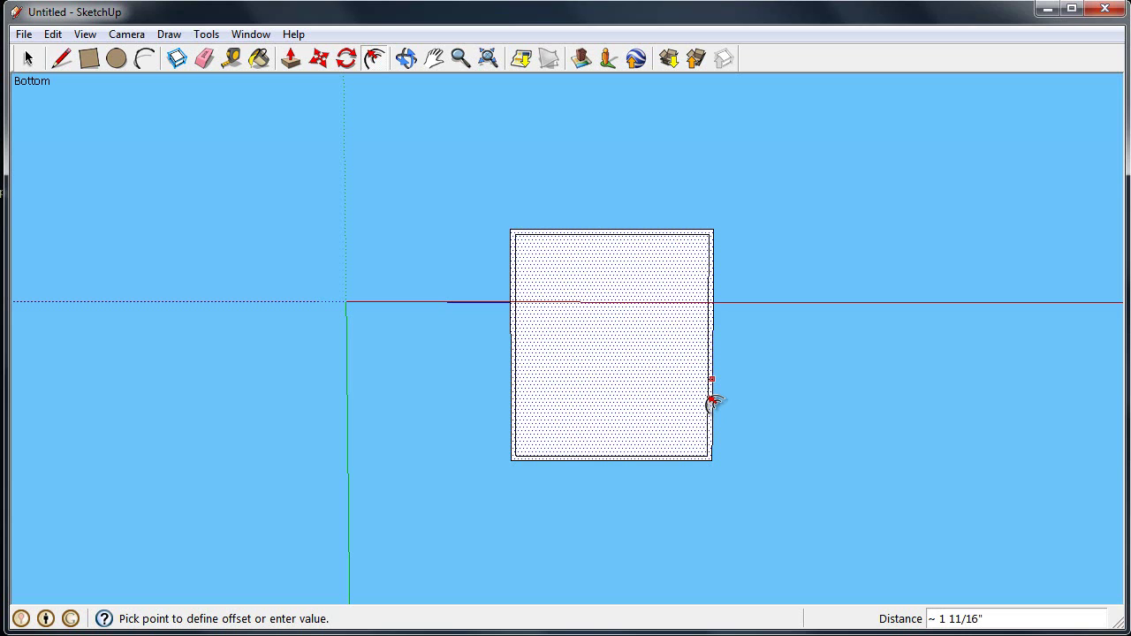
pyautogui.click(713, 403)
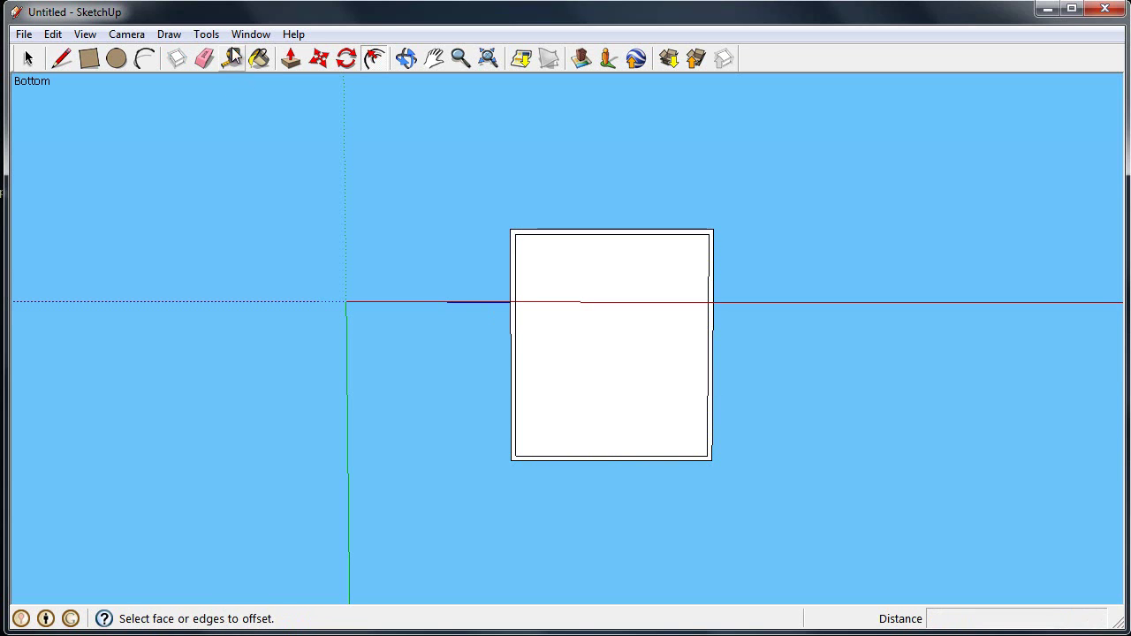
# Step: Push the inner bottom face up into the house, leaving thin walls
pyautogui.click(406, 59)
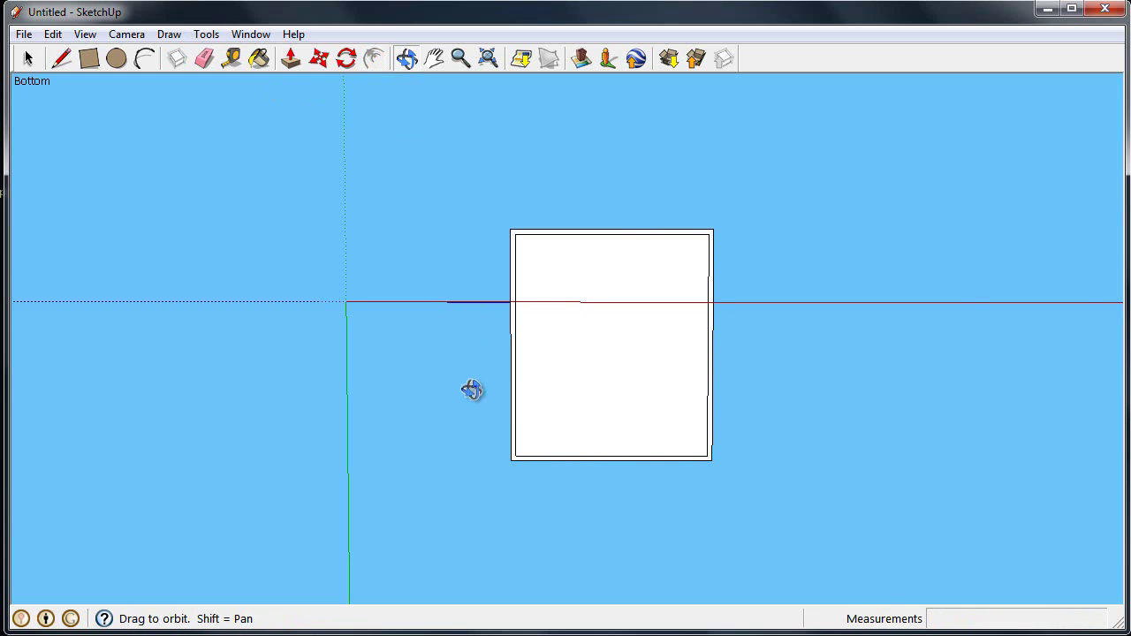
pyautogui.moveTo(470, 389); pyautogui.dragTo(475, 154)
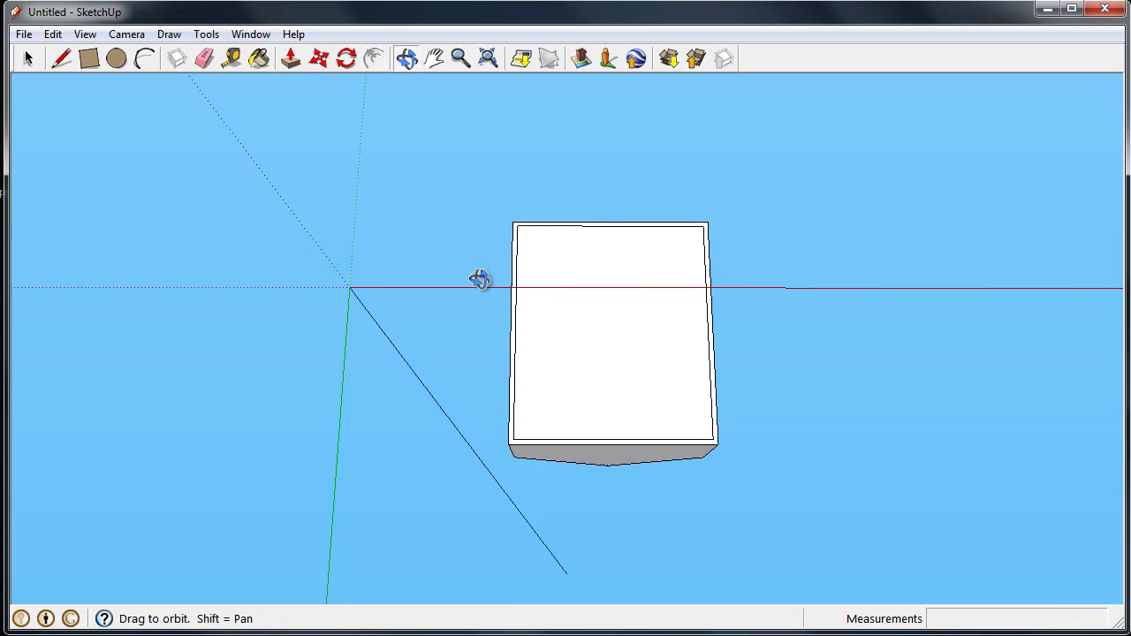
pyautogui.click(290, 58)
pyautogui.moveTo(589, 329)
pyautogui.mouseDown()
pyautogui.moveTo(576, 396)
pyautogui.moveTo(601, 381)
pyautogui.mouseUp()
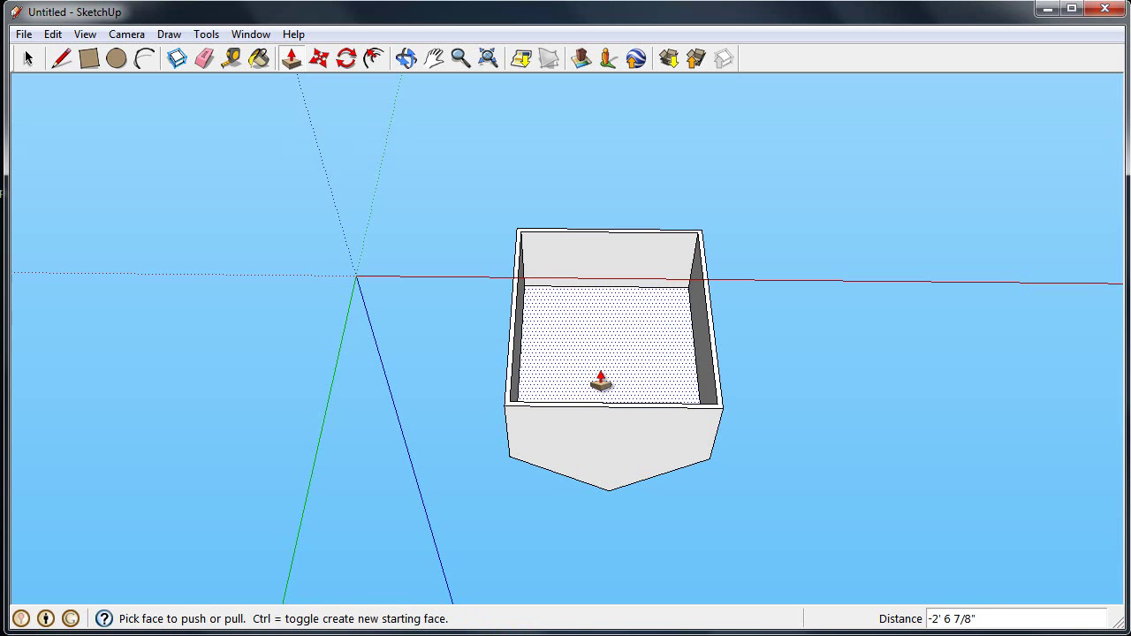
pyautogui.click(405, 59)
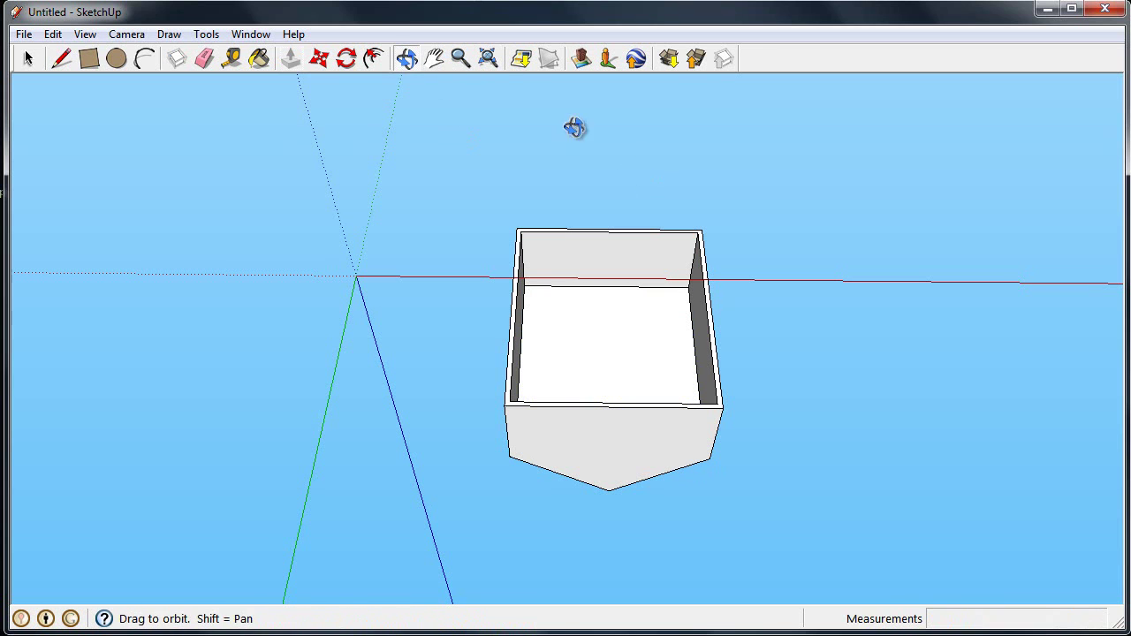
pyautogui.moveTo(576, 126)
pyautogui.mouseDown()
pyautogui.moveTo(691, 580)
pyautogui.moveTo(787, 434)
pyautogui.moveTo(773, 578)
pyautogui.mouseUp()
# Step: Draw a door rectangle on the front wall, starting at its bottom edge
pyautogui.scroll(2, 618, 454)
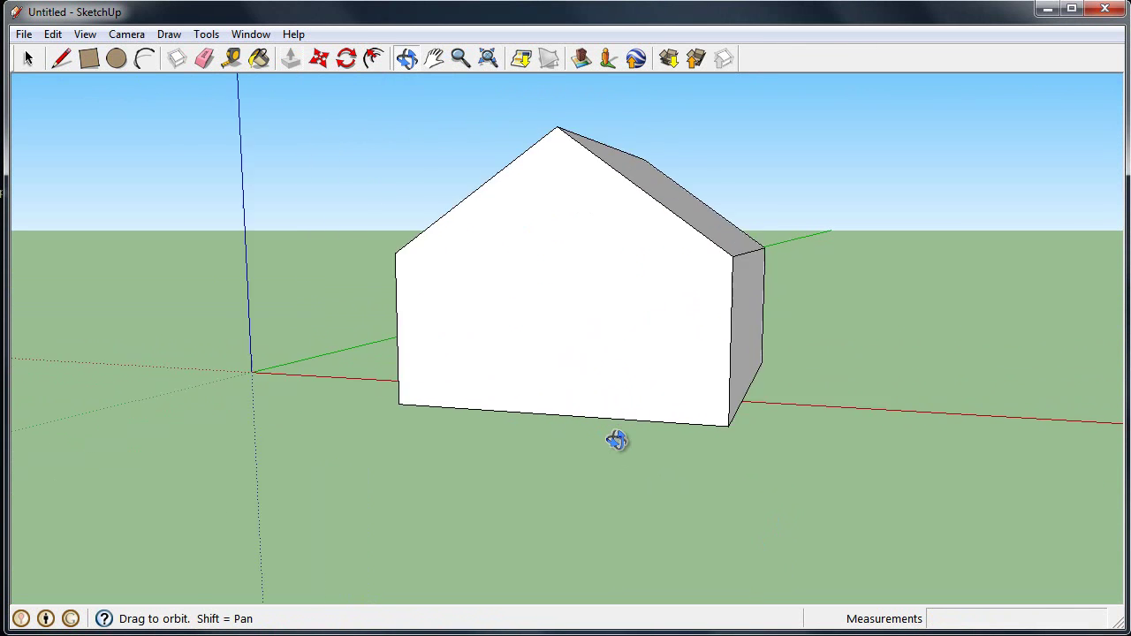
pyautogui.scroll(2, 619, 454)
pyautogui.scroll(-1, 619, 454)
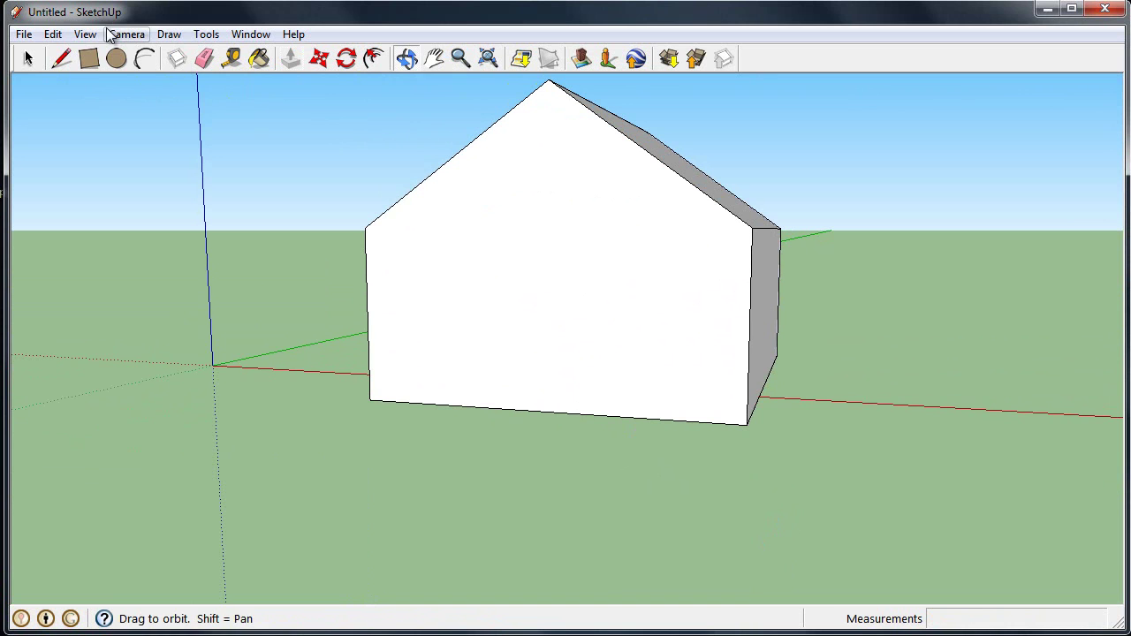
pyautogui.click(90, 58)
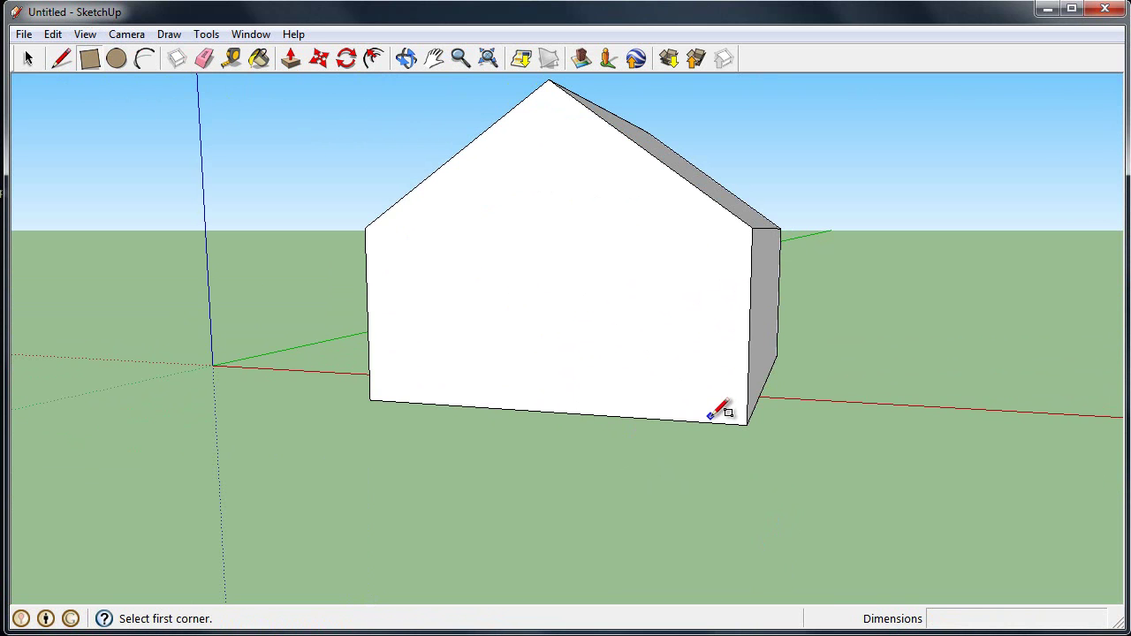
pyautogui.click(678, 421)
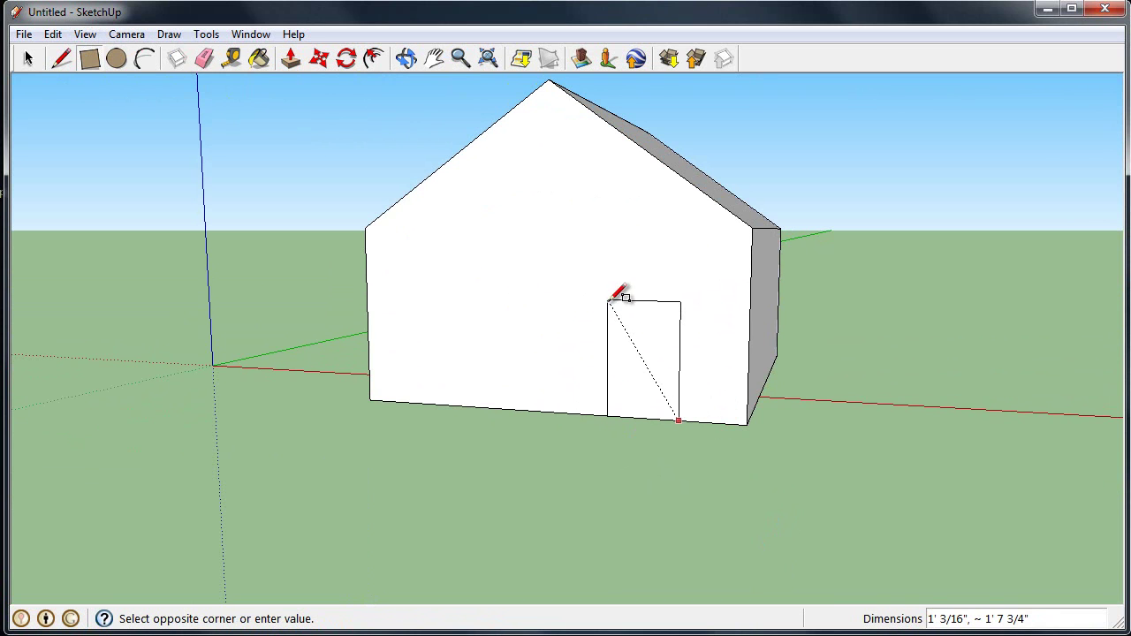
pyautogui.click(603, 292)
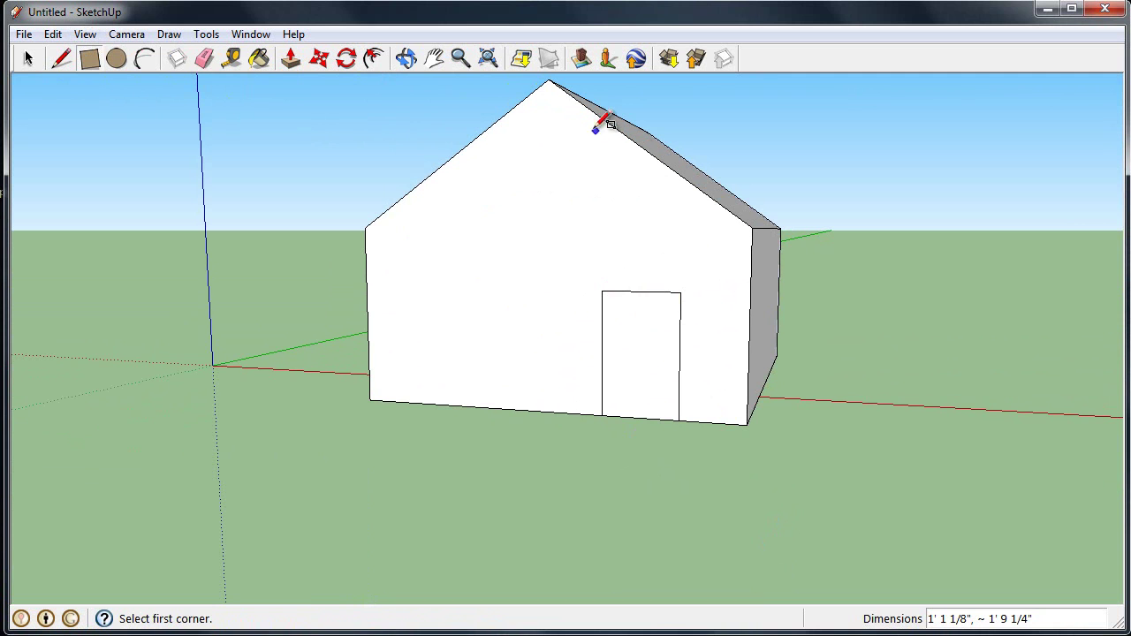
# Step: Push the door face back through the wall thickness to open the doorway
pyautogui.click(405, 58)
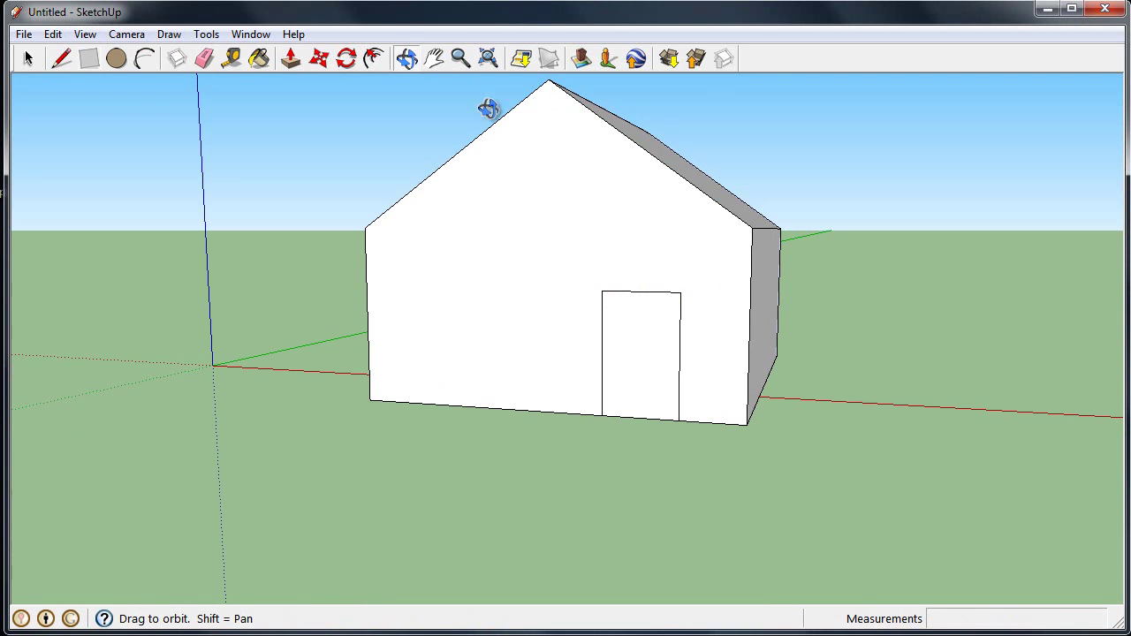
pyautogui.moveTo(939, 384); pyautogui.dragTo(852, 409)
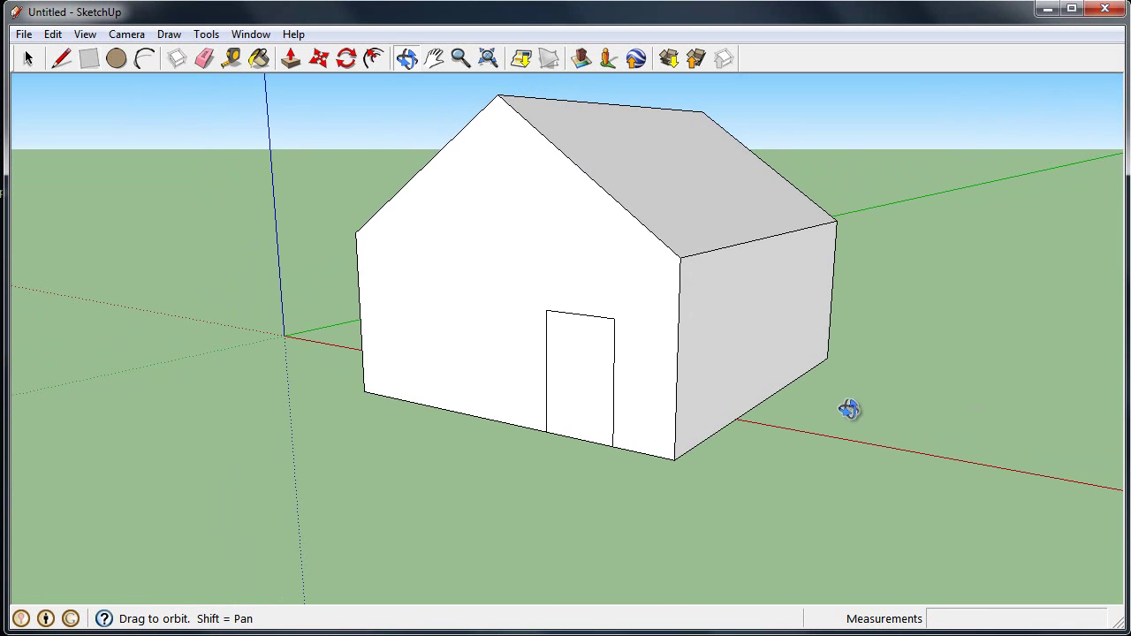
pyautogui.click(291, 58)
pyautogui.click(600, 392)
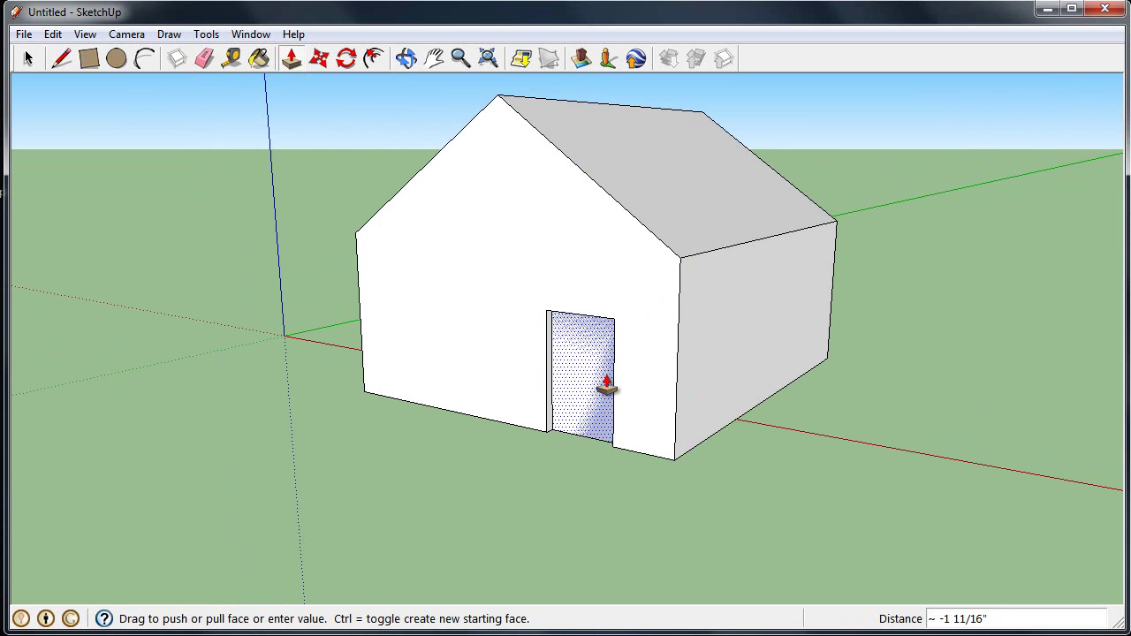
pyautogui.click(607, 386)
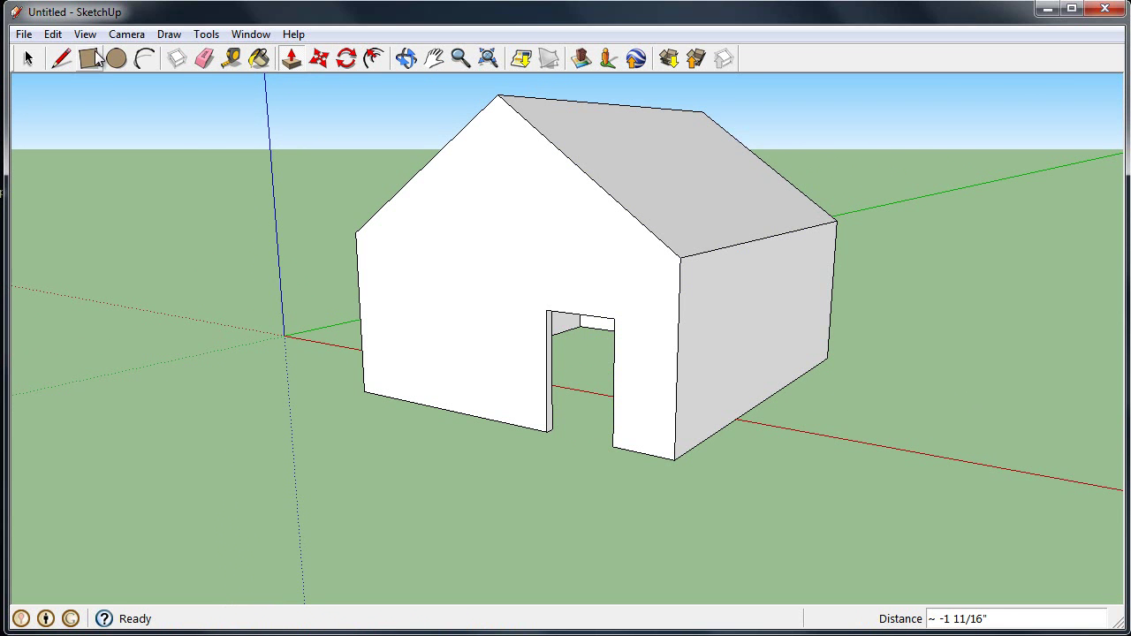
# Step: Draw a thin rectangular strip across the doorway wall from edge to edge
pyautogui.click(405, 58)
pyautogui.moveTo(285, 351)
pyautogui.mouseDown()
pyautogui.moveTo(550, 397)
pyautogui.moveTo(649, 372)
pyautogui.moveTo(551, 363)
pyautogui.mouseUp()
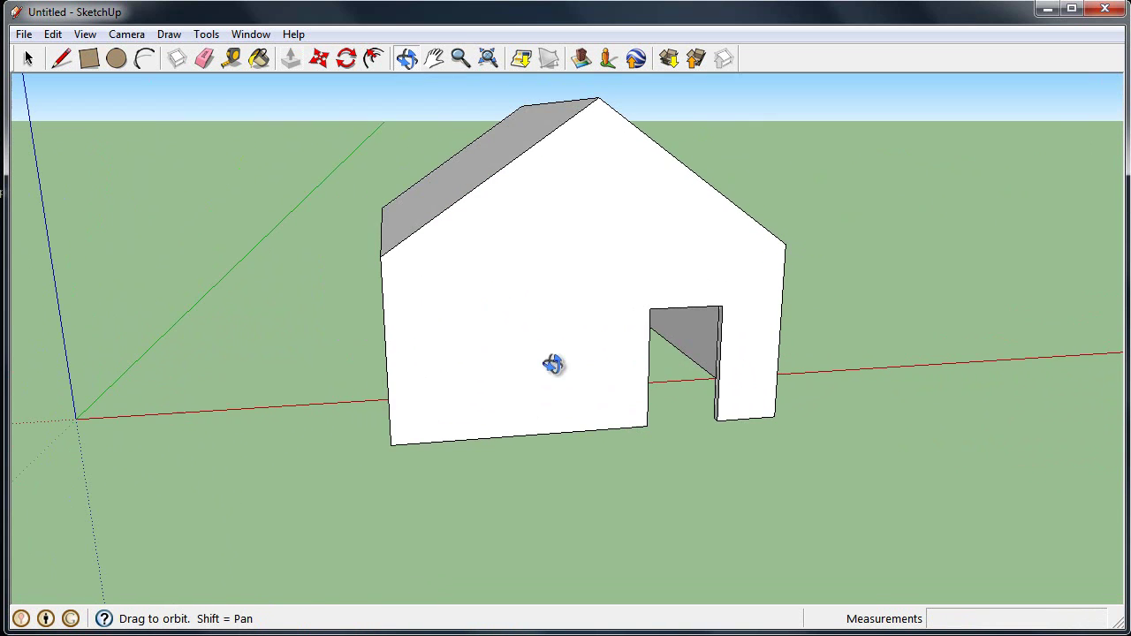
pyautogui.click(89, 58)
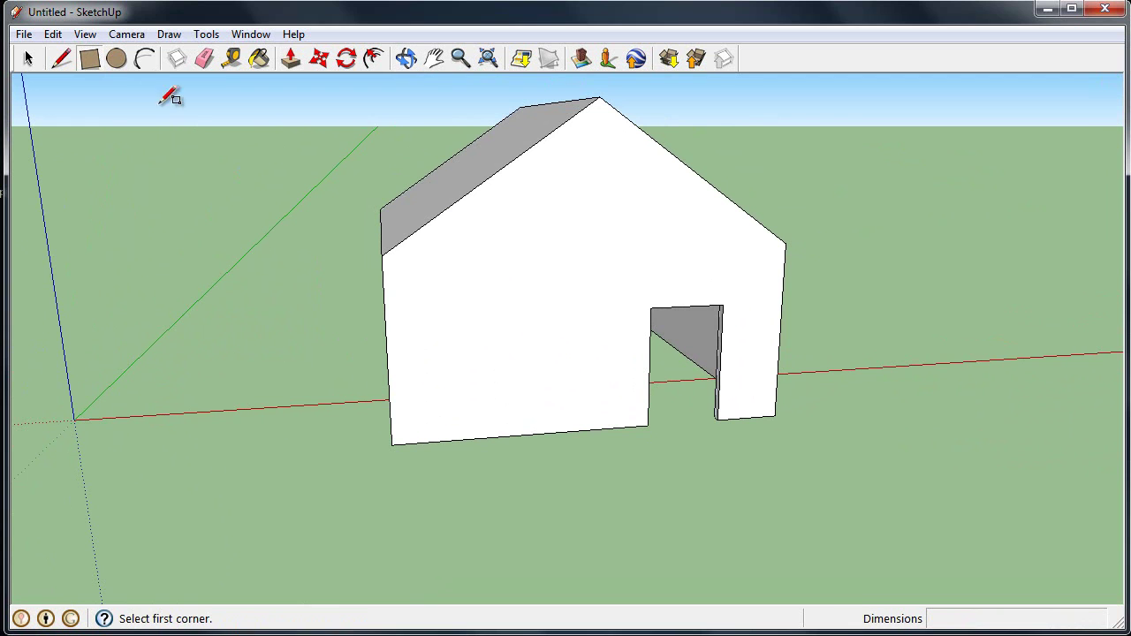
pyautogui.click(783, 275)
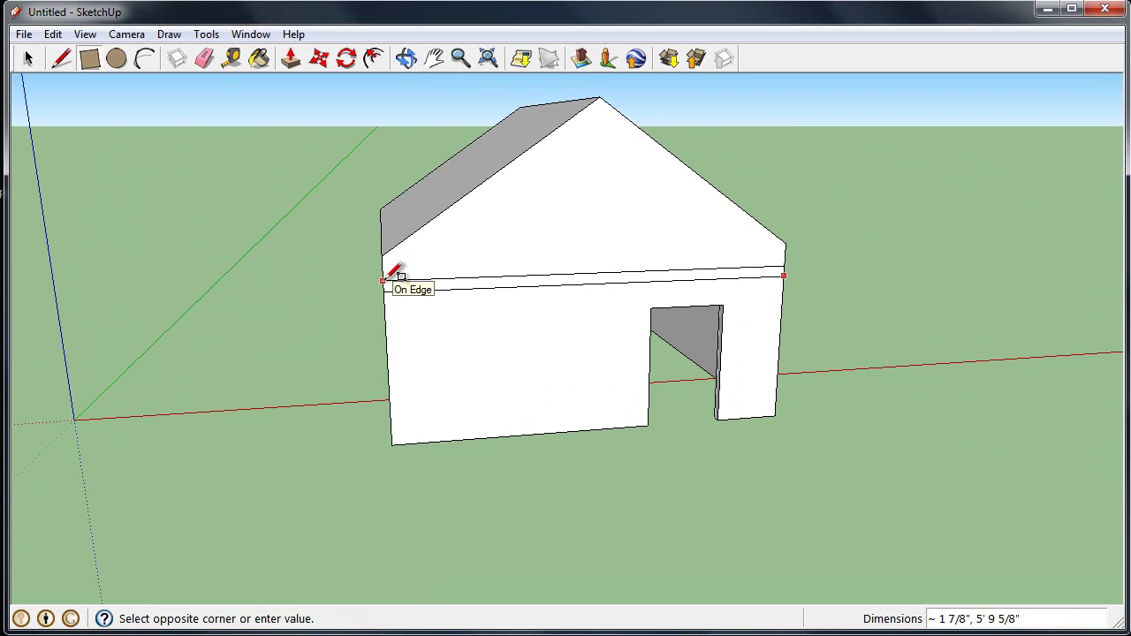
pyautogui.click(384, 281)
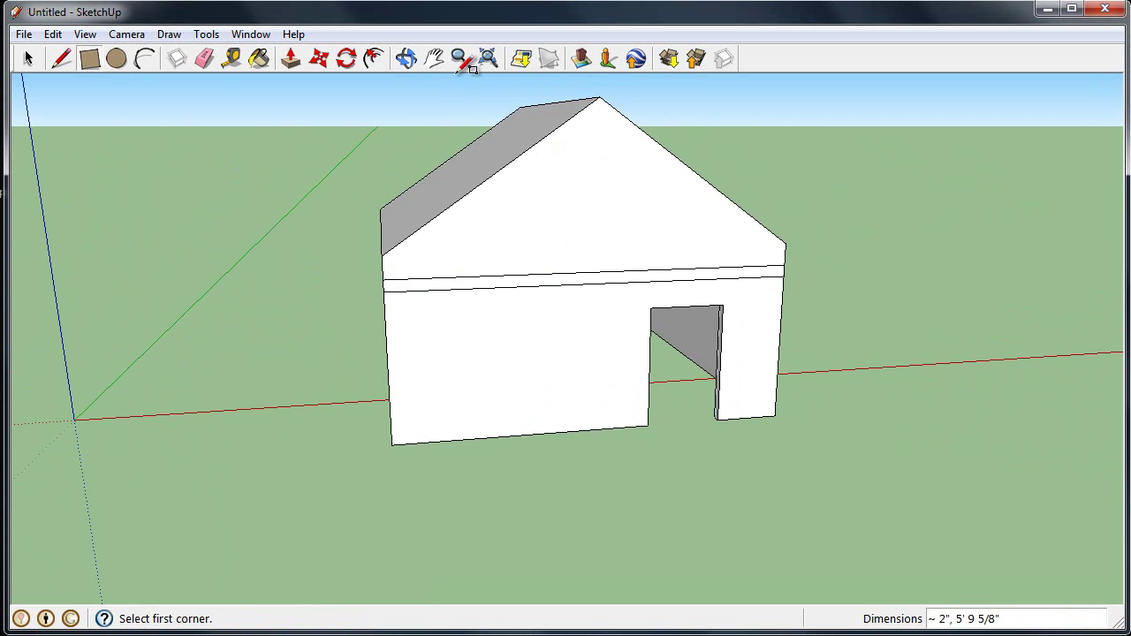
# Step: Pull the strip outward about 1' 5 1/2" into a flat awning slab
pyautogui.click(406, 58)
pyautogui.moveTo(543, 493); pyautogui.dragTo(749, 502)
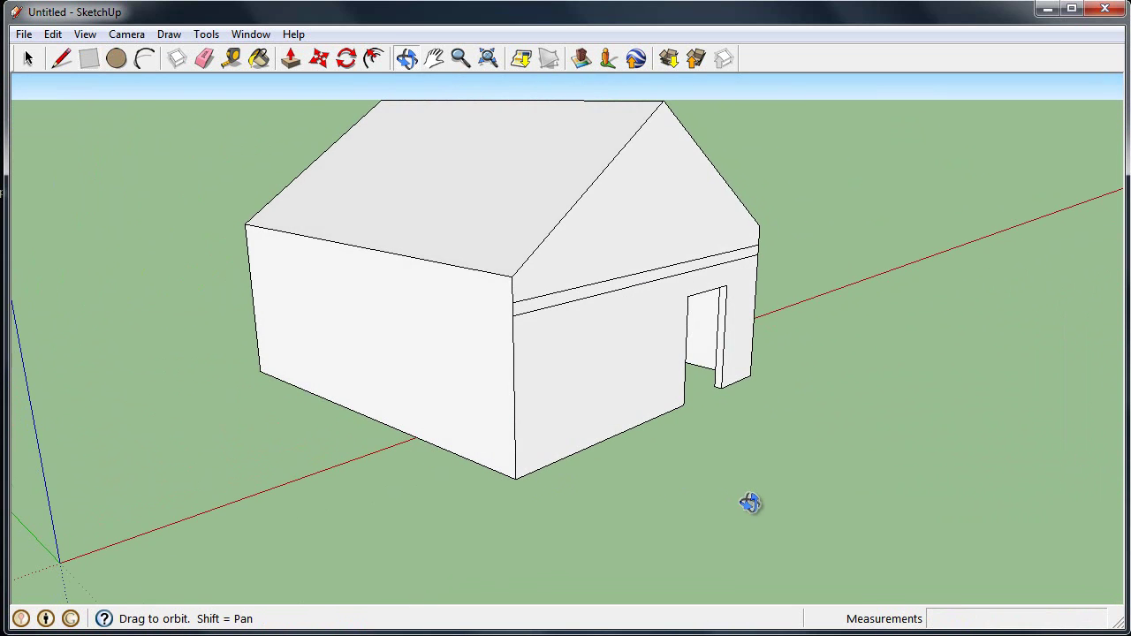
pyautogui.click(292, 58)
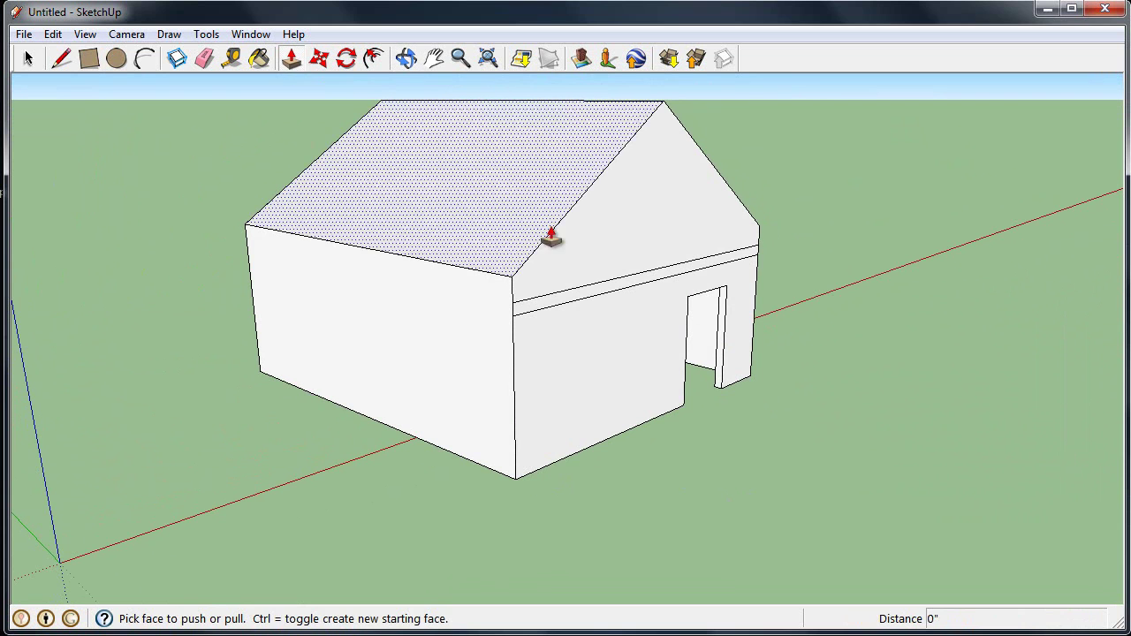
pyautogui.click(650, 283)
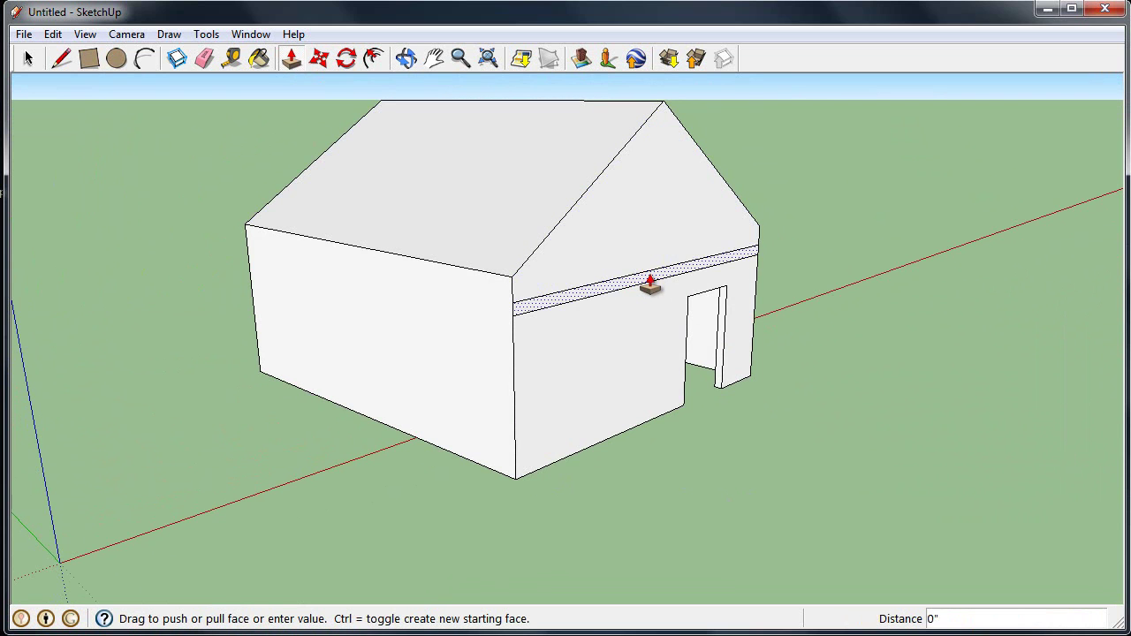
pyautogui.click(735, 312)
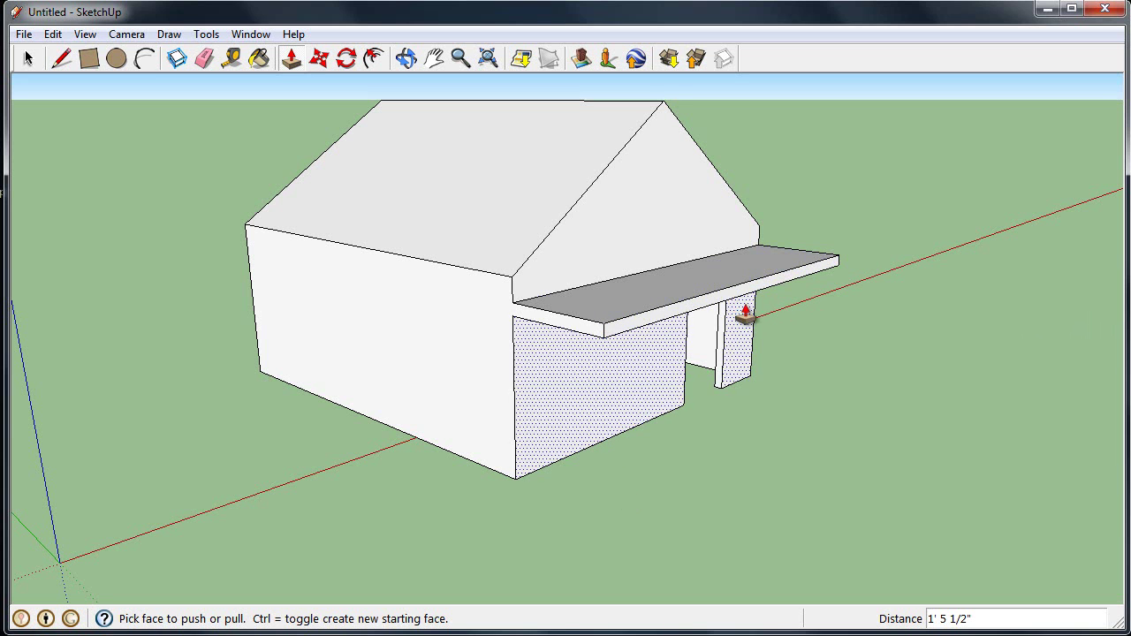
# Step: Lower the awning's bottom and top outer edges along the blue axis so it slopes down
pyautogui.click(321, 59)
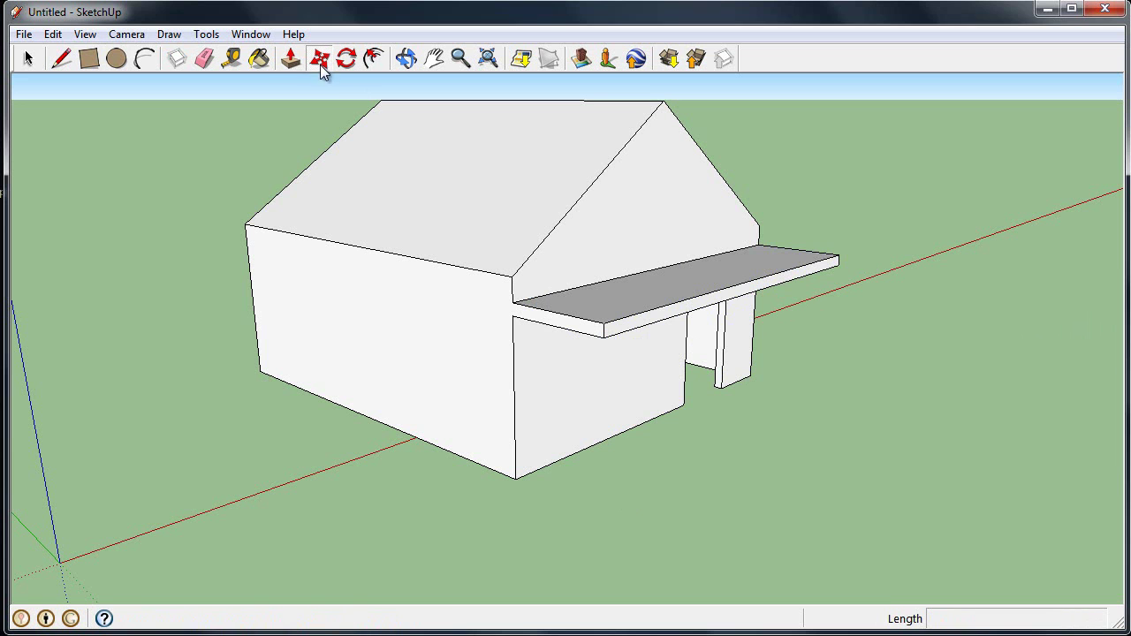
pyautogui.click(739, 301)
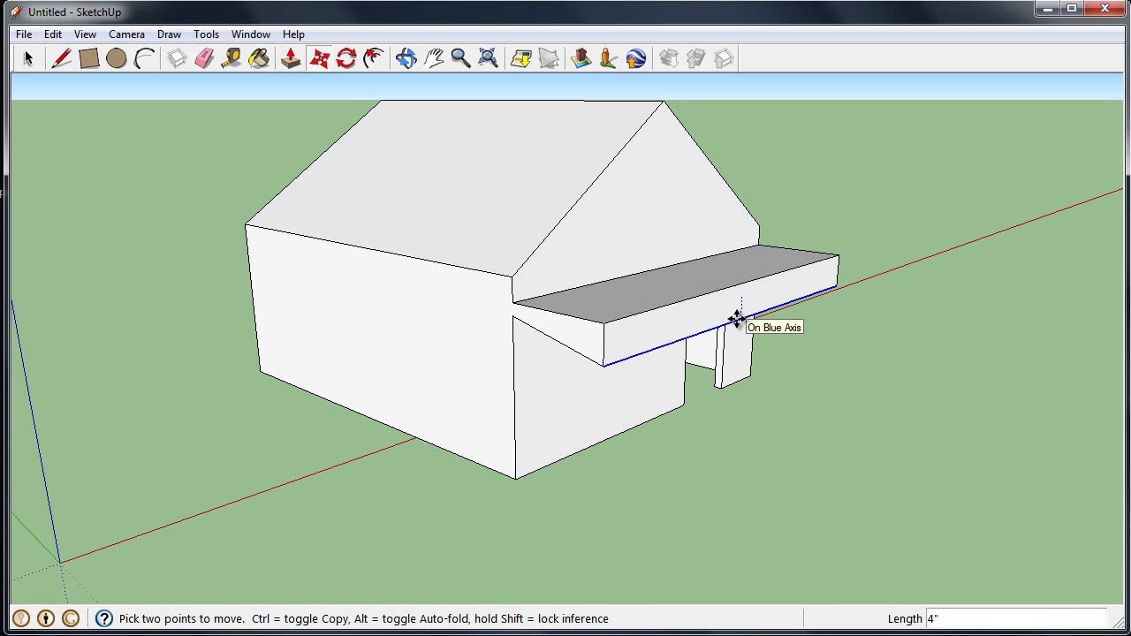
pyautogui.click(738, 318)
pyautogui.click(733, 288)
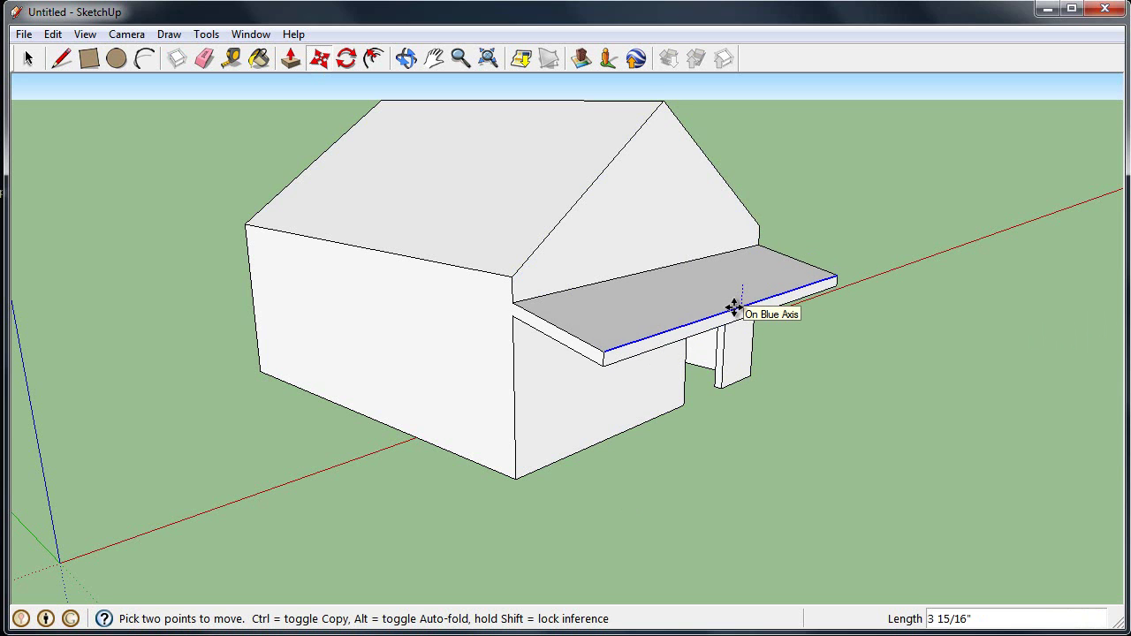
pyautogui.click(734, 308)
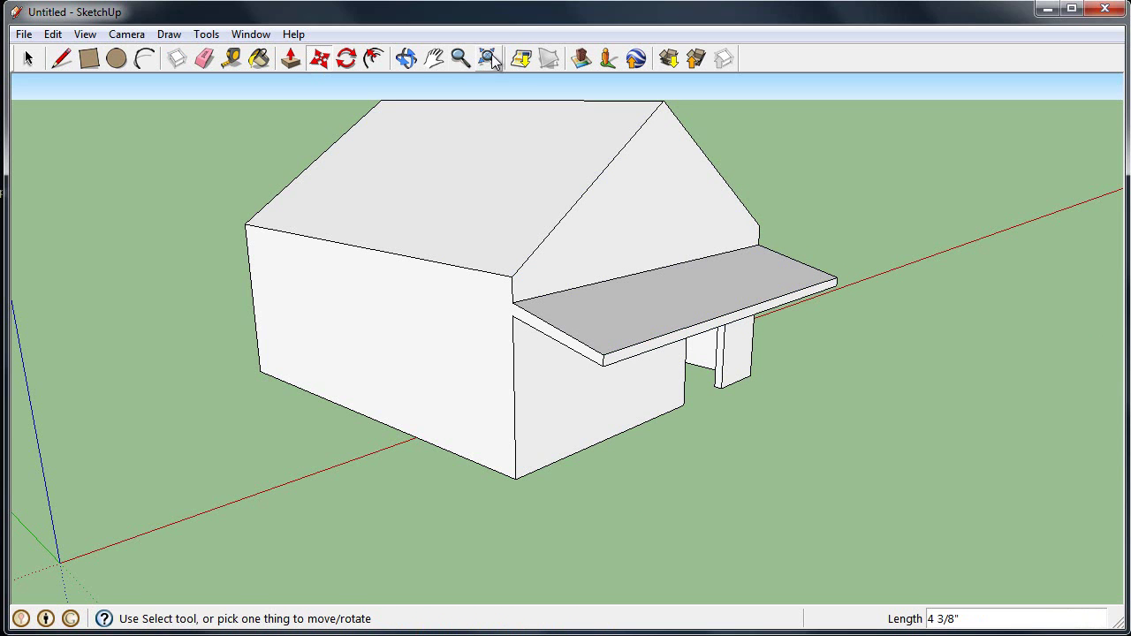
pyautogui.click(407, 58)
pyautogui.moveTo(677, 485)
pyautogui.mouseDown()
pyautogui.moveTo(820, 395)
pyautogui.moveTo(841, 416)
pyautogui.moveTo(879, 409)
pyautogui.moveTo(776, 389)
pyautogui.moveTo(849, 386)
pyautogui.moveTo(856, 409)
pyautogui.mouseUp()
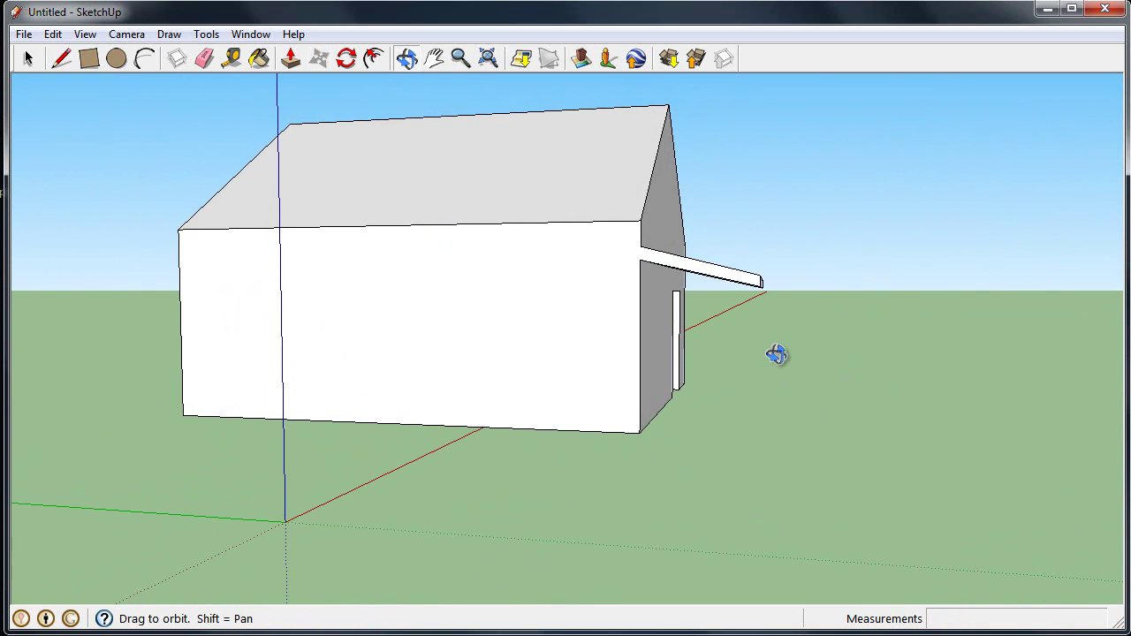
# Step: Draw lines from each awning end corner to the wall, closing triangular faces on both ends
pyautogui.scroll(3, 777, 353)
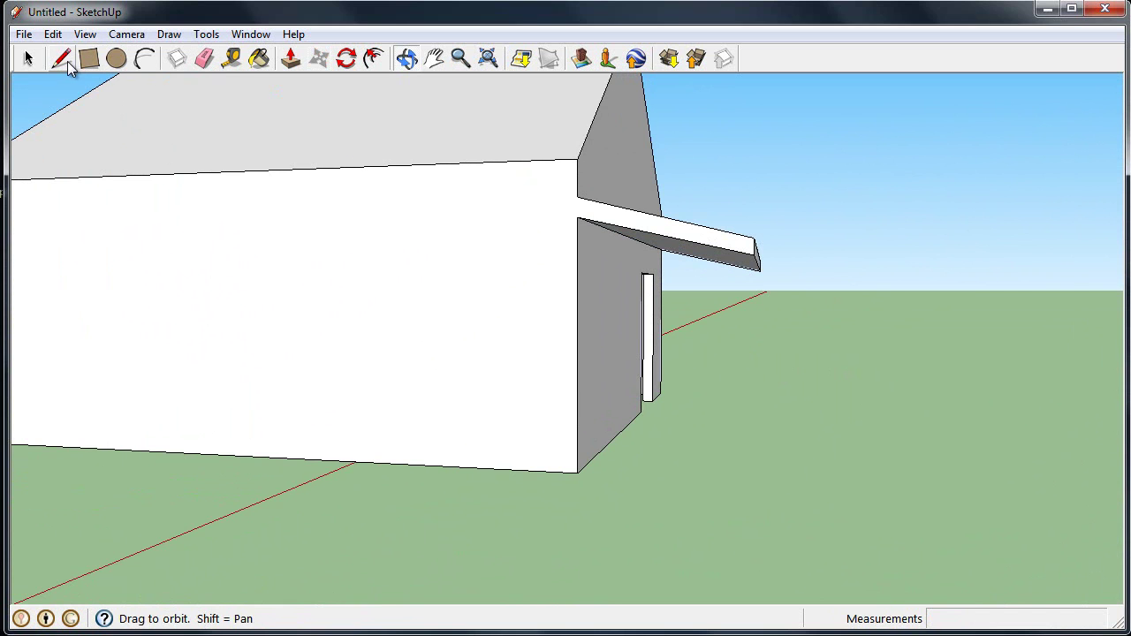
pyautogui.click(66, 59)
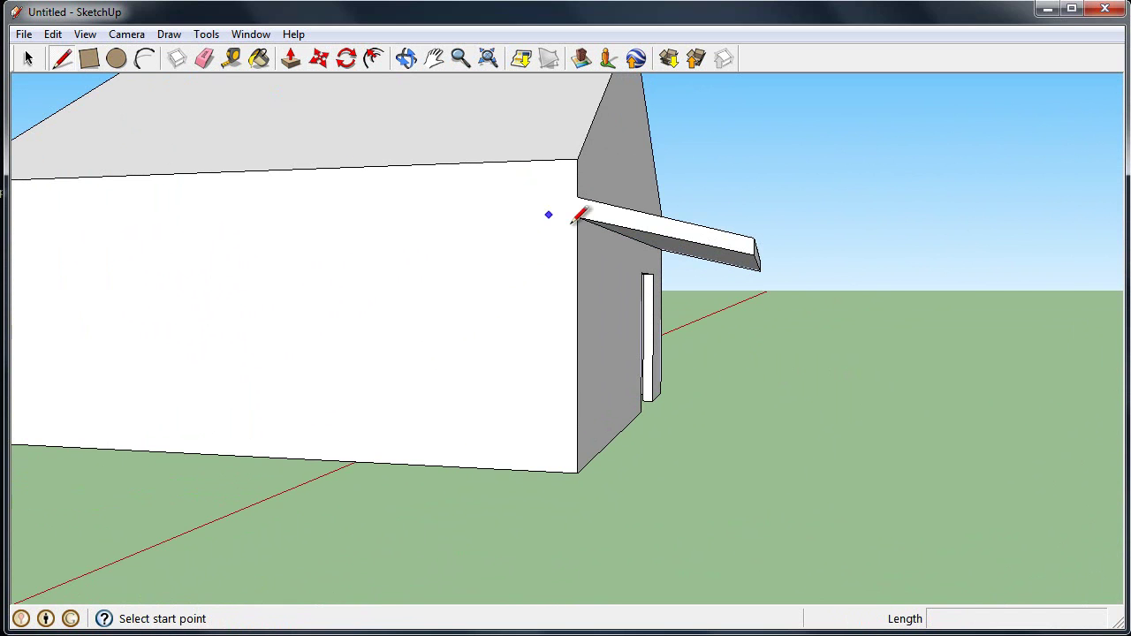
pyautogui.click(755, 254)
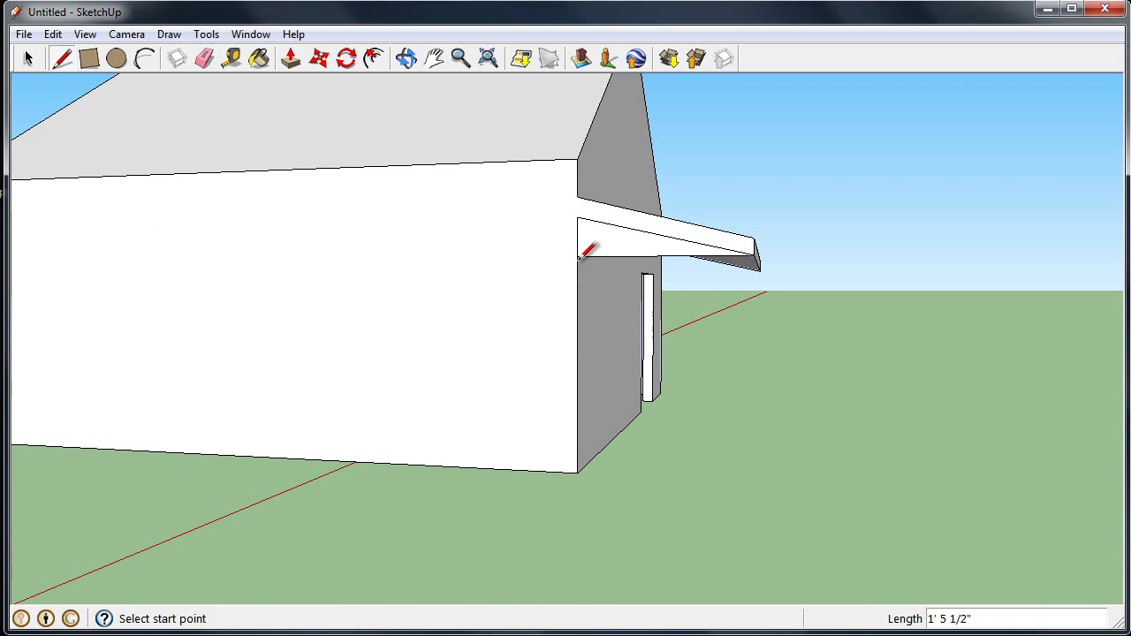
pyautogui.click(407, 58)
pyautogui.moveTo(946, 375)
pyautogui.mouseDown()
pyautogui.moveTo(777, 397)
pyautogui.moveTo(229, 378)
pyautogui.moveTo(222, 207)
pyautogui.mouseUp()
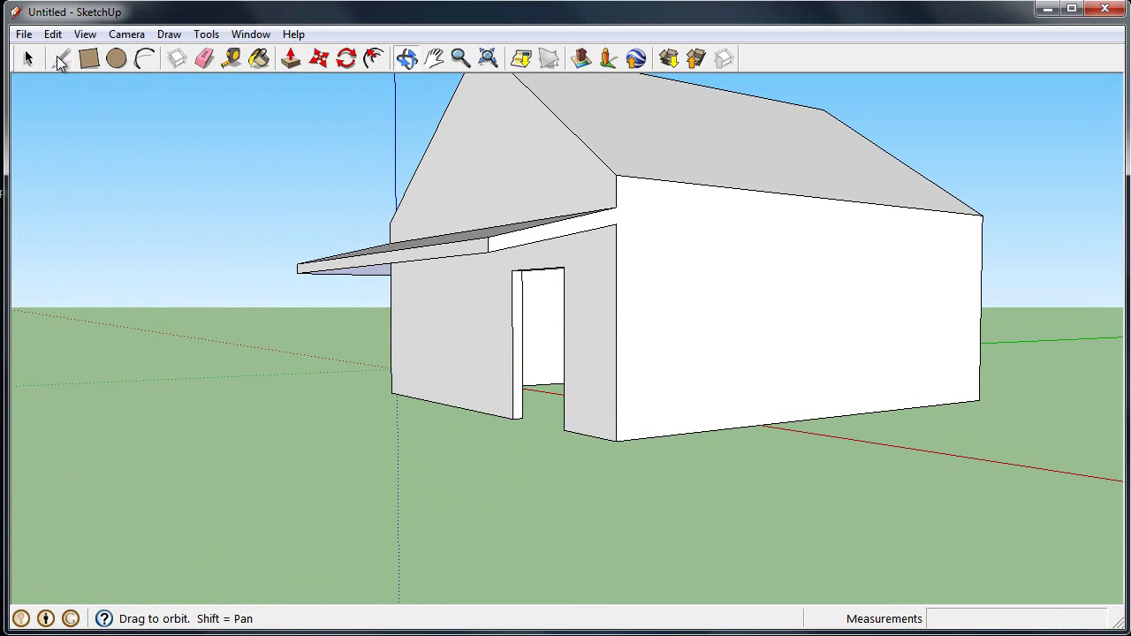
pyautogui.click(61, 58)
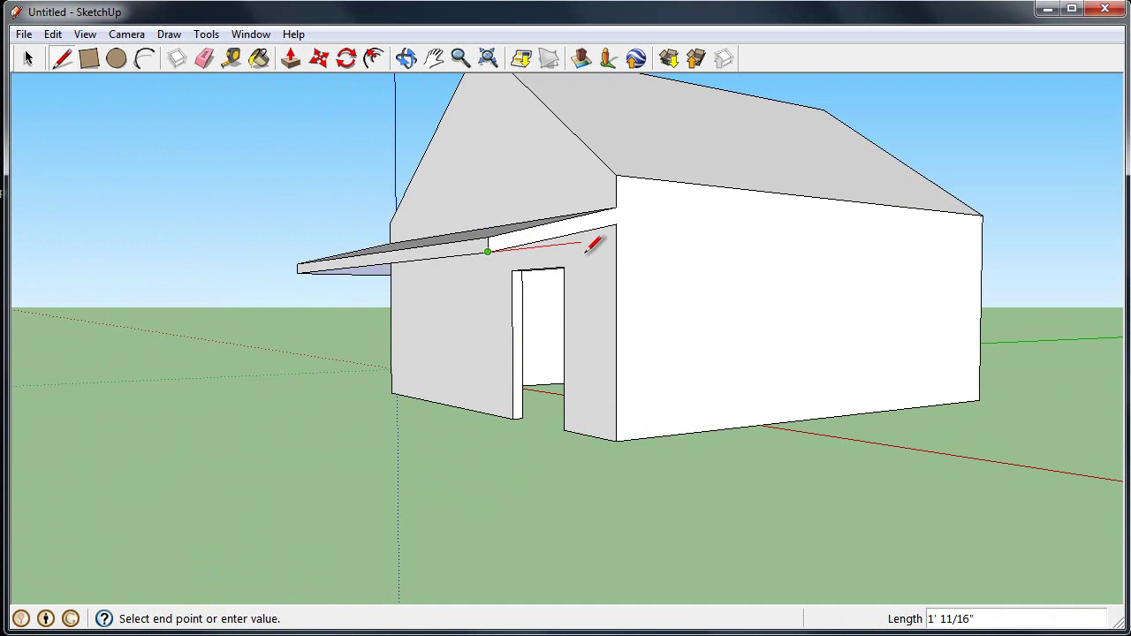
pyautogui.click(614, 256)
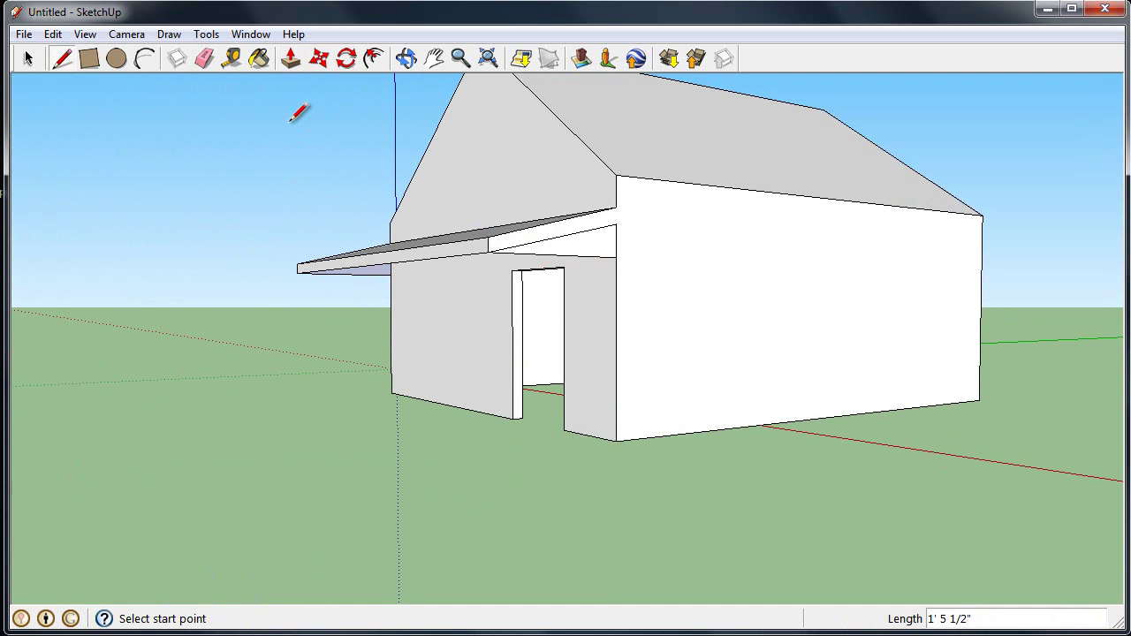
# Step: Thicken the triangle under the awning's near end into a solid bracket
pyautogui.click(409, 62)
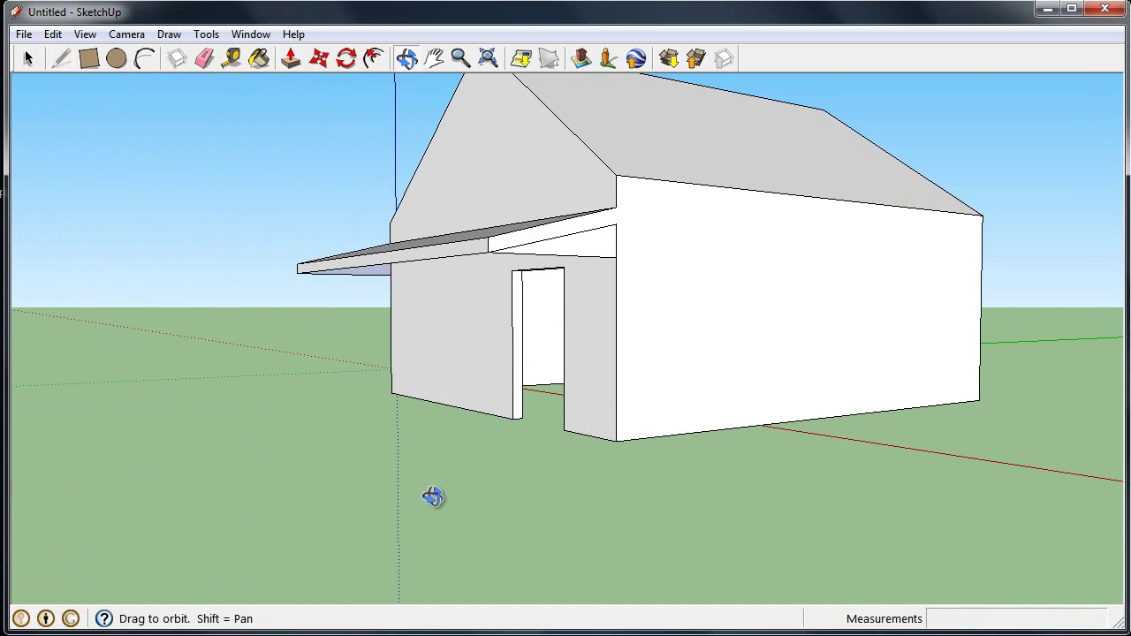
pyautogui.moveTo(434, 492)
pyautogui.mouseDown()
pyautogui.moveTo(560, 454)
pyautogui.moveTo(792, 431)
pyautogui.moveTo(925, 448)
pyautogui.mouseUp()
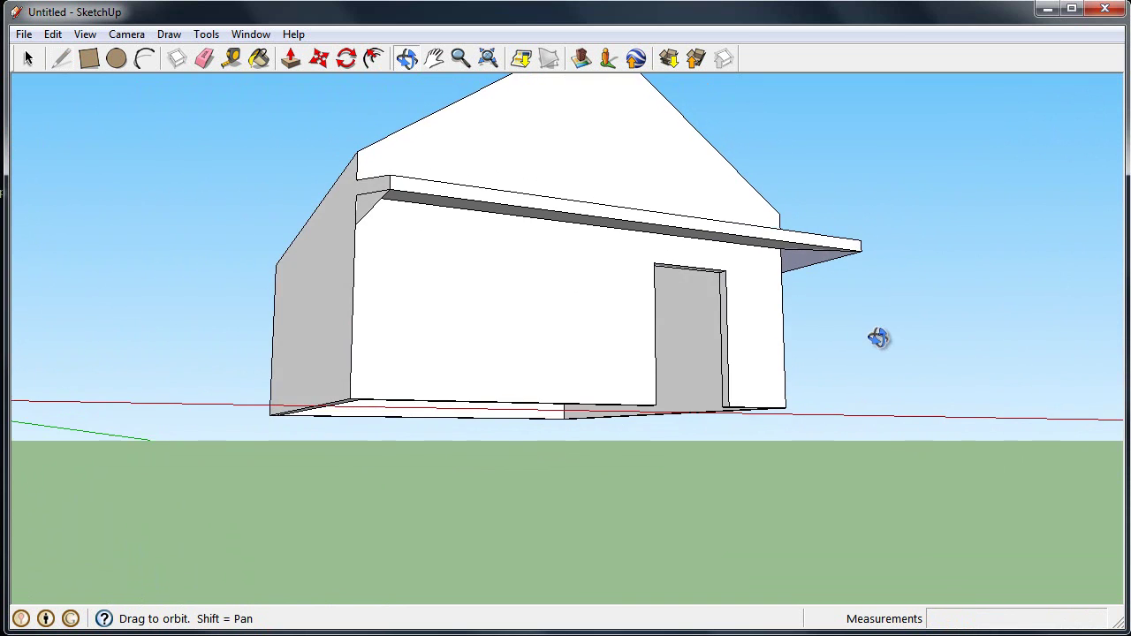
pyautogui.scroll(3, 879, 335)
pyautogui.click(290, 59)
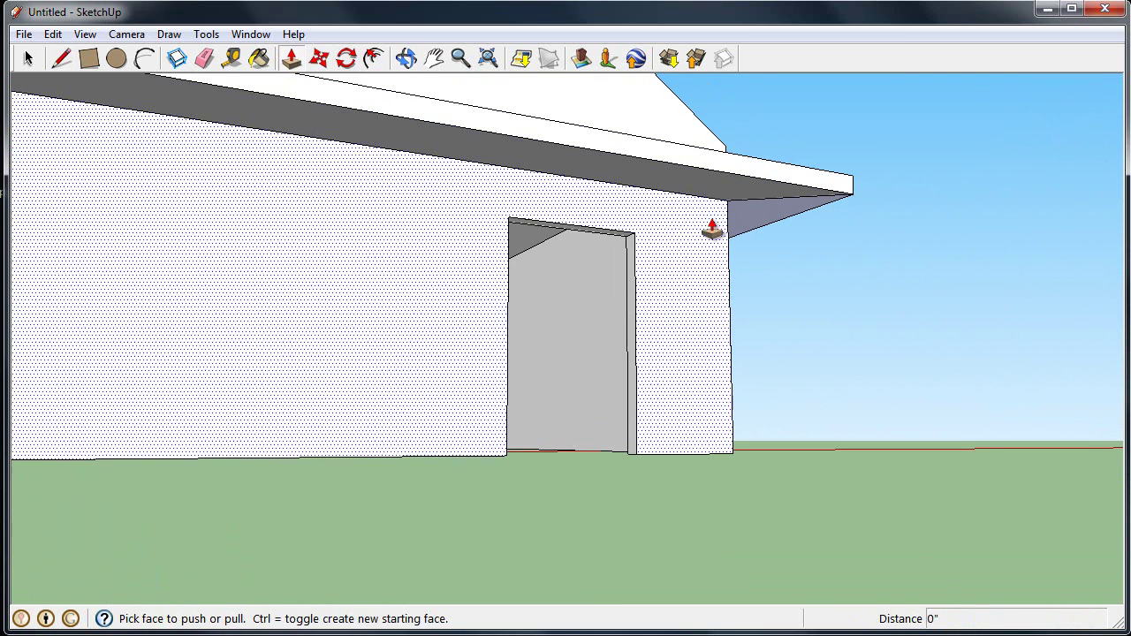
pyautogui.click(783, 212)
pyautogui.click(781, 212)
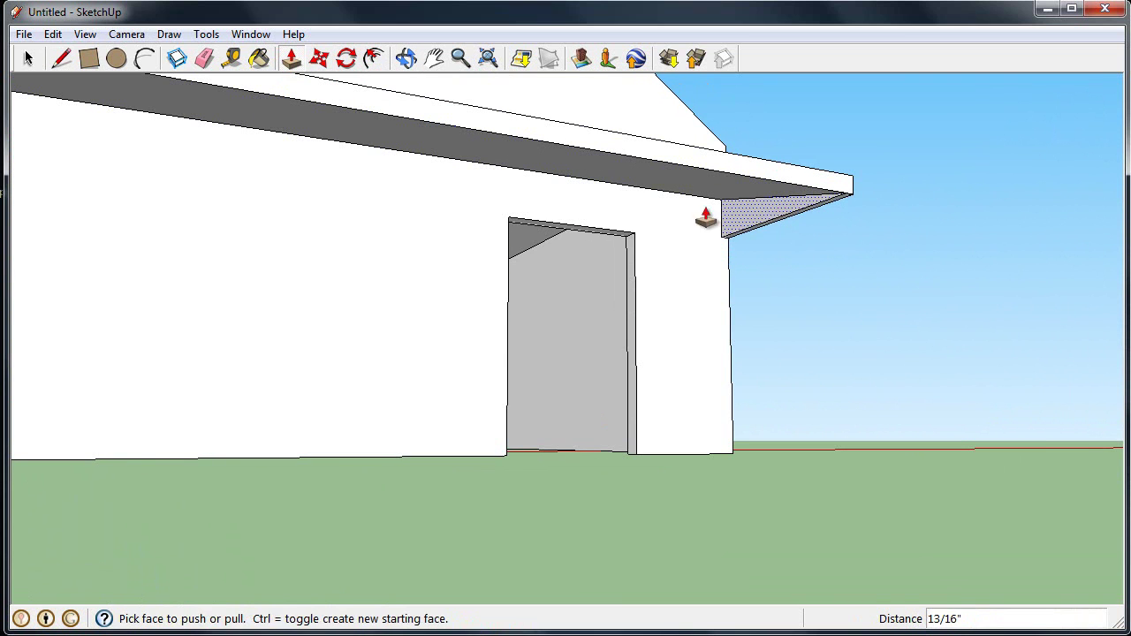
# Step: Pull the far-end triangular support out 1 7/16 inch
pyautogui.click(406, 59)
pyautogui.moveTo(759, 580)
pyautogui.mouseDown()
pyautogui.moveTo(497, 571)
pyautogui.moveTo(442, 586)
pyautogui.moveTo(381, 483)
pyautogui.mouseUp()
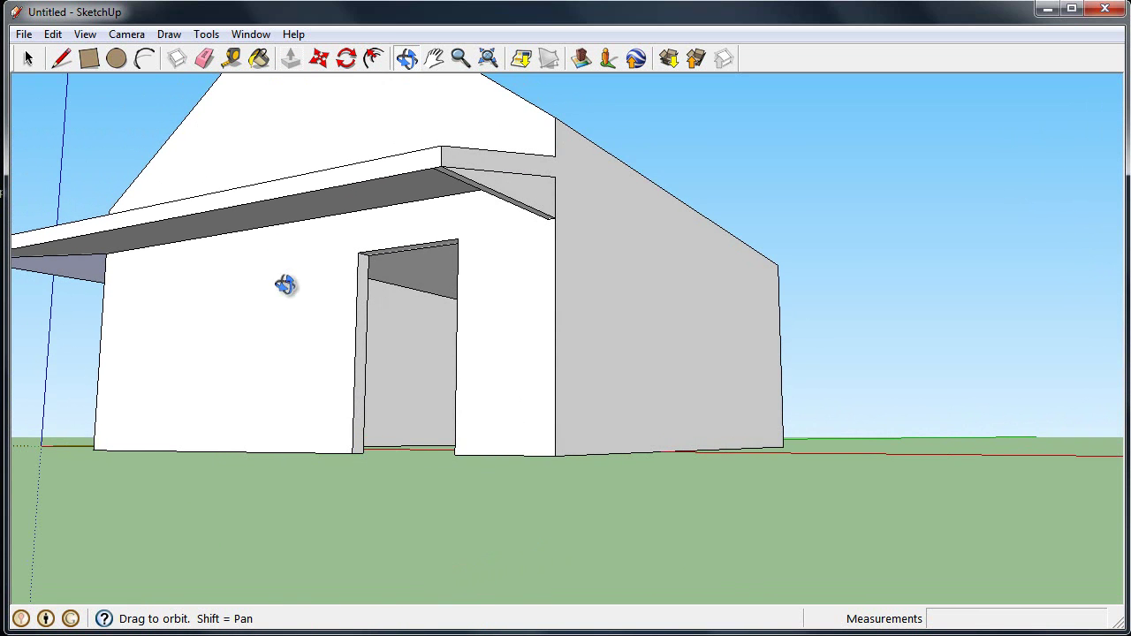
pyautogui.click(434, 58)
pyautogui.moveTo(253, 429)
pyautogui.mouseDown()
pyautogui.moveTo(336, 469)
pyautogui.moveTo(578, 493)
pyautogui.mouseUp()
pyautogui.click(290, 59)
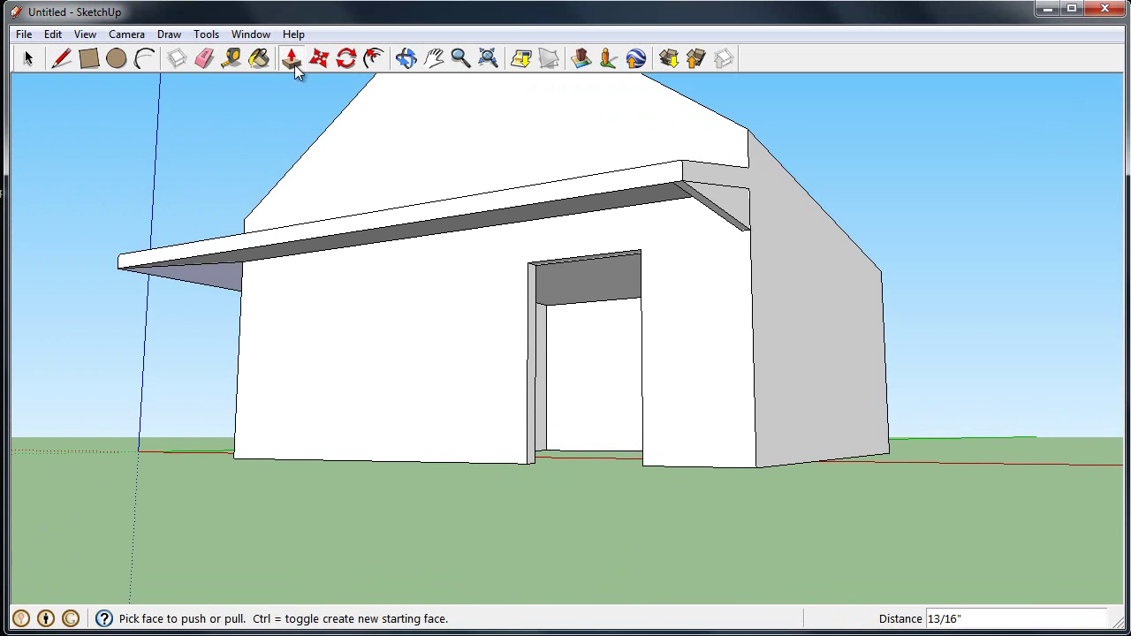
pyautogui.click(208, 282)
pyautogui.click(218, 276)
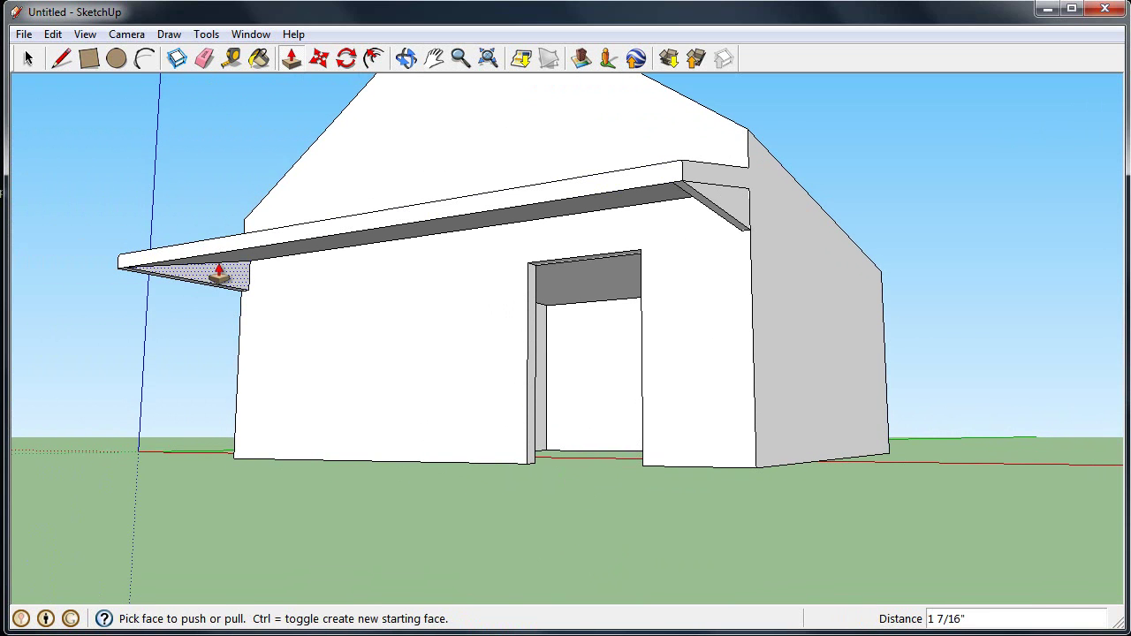
pyautogui.click(406, 58)
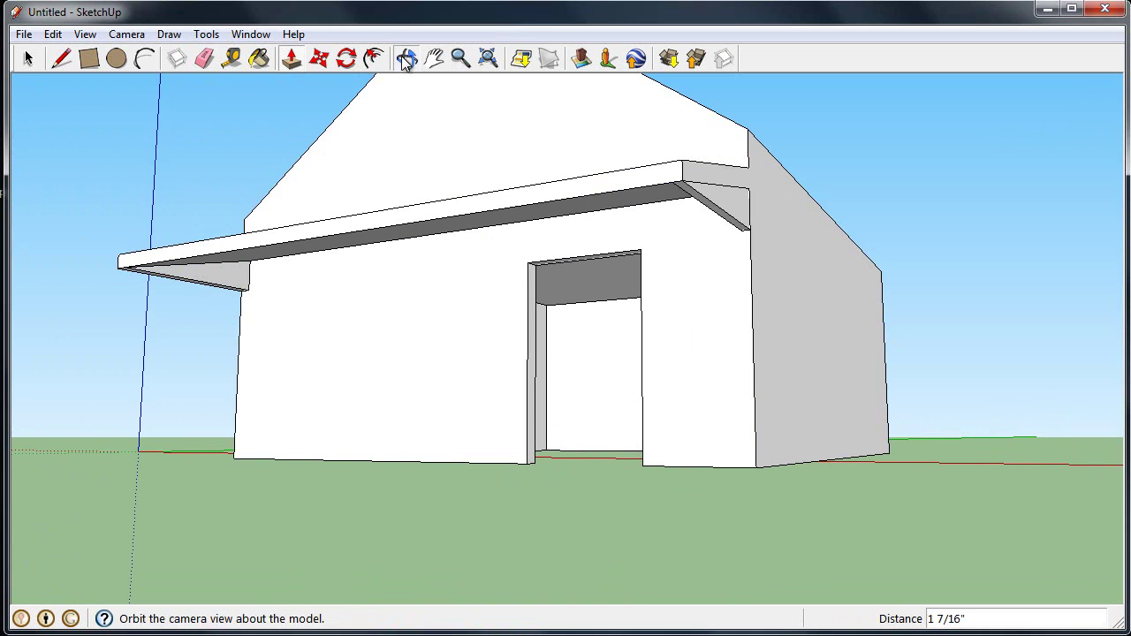
# Step: Erase the stray seam edges at both brackets' joints with the awning and wall
pyautogui.moveTo(955, 434); pyautogui.dragTo(781, 483)
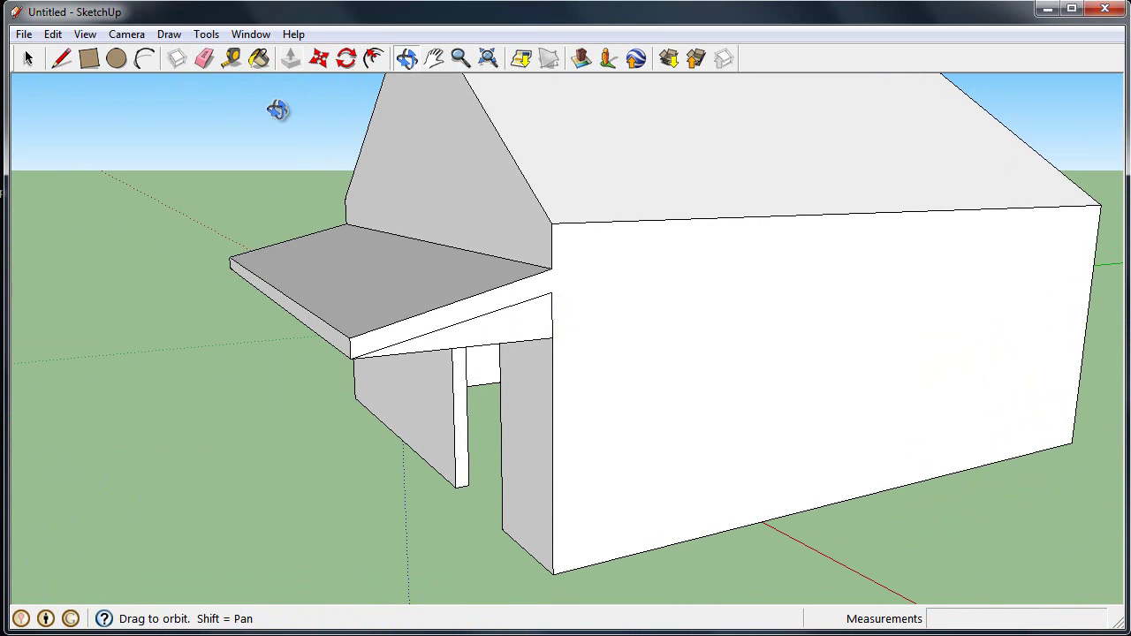
pyautogui.click(205, 58)
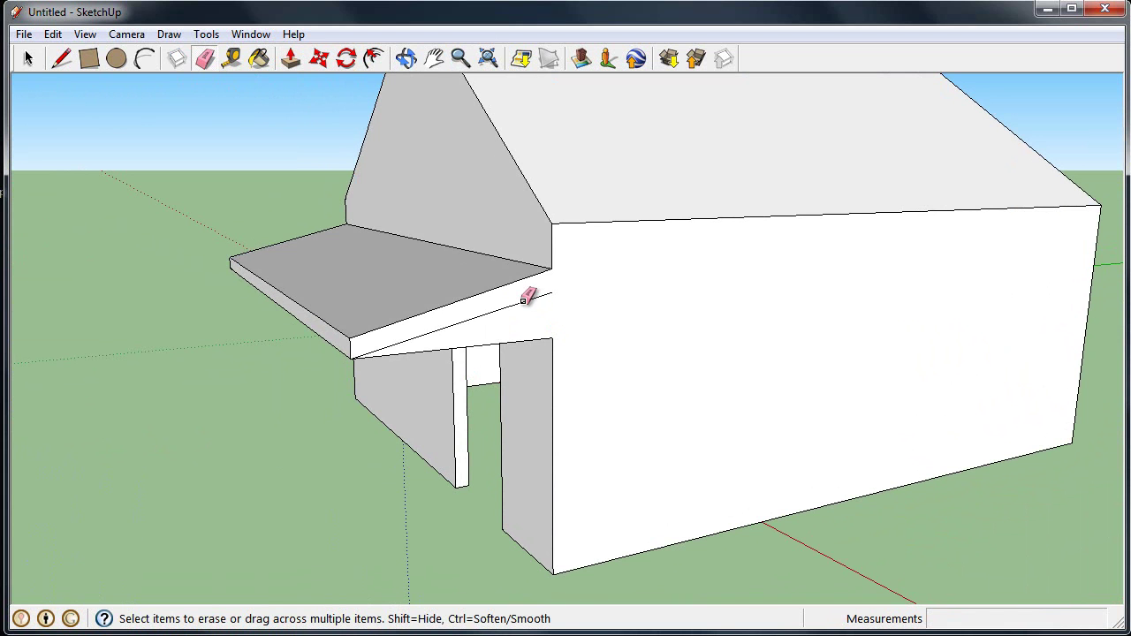
pyautogui.click(405, 58)
pyautogui.moveTo(181, 437); pyautogui.dragTo(957, 430)
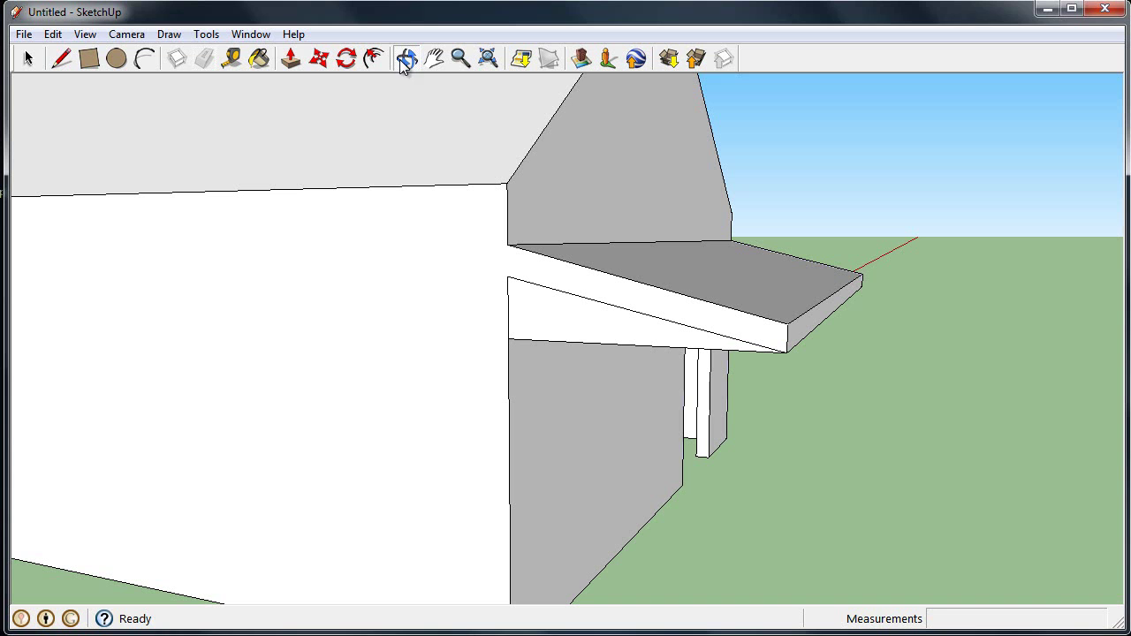
pyautogui.click(205, 58)
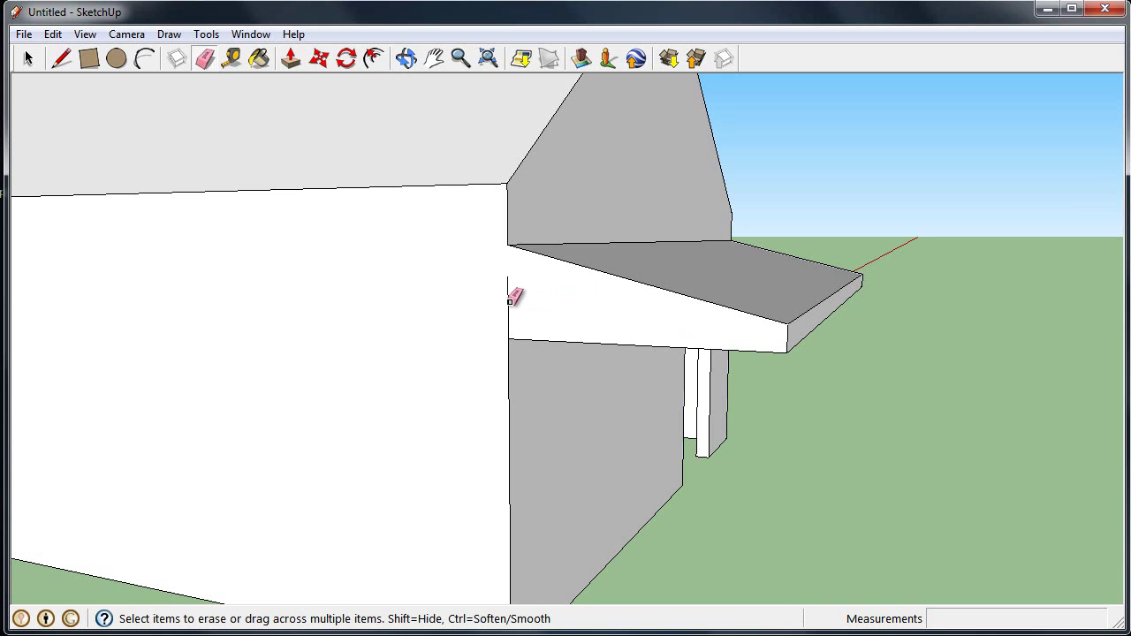
pyautogui.click(405, 57)
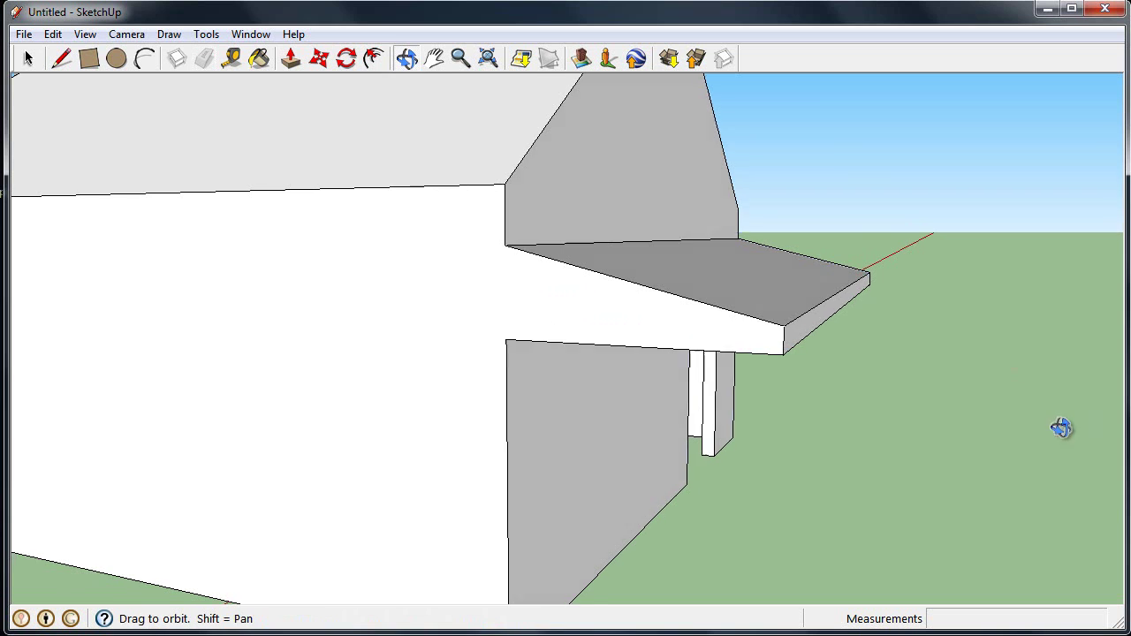
pyautogui.moveTo(1063, 424)
pyautogui.mouseDown()
pyautogui.moveTo(580, 420)
pyautogui.moveTo(858, 421)
pyautogui.moveTo(858, 399)
pyautogui.mouseUp()
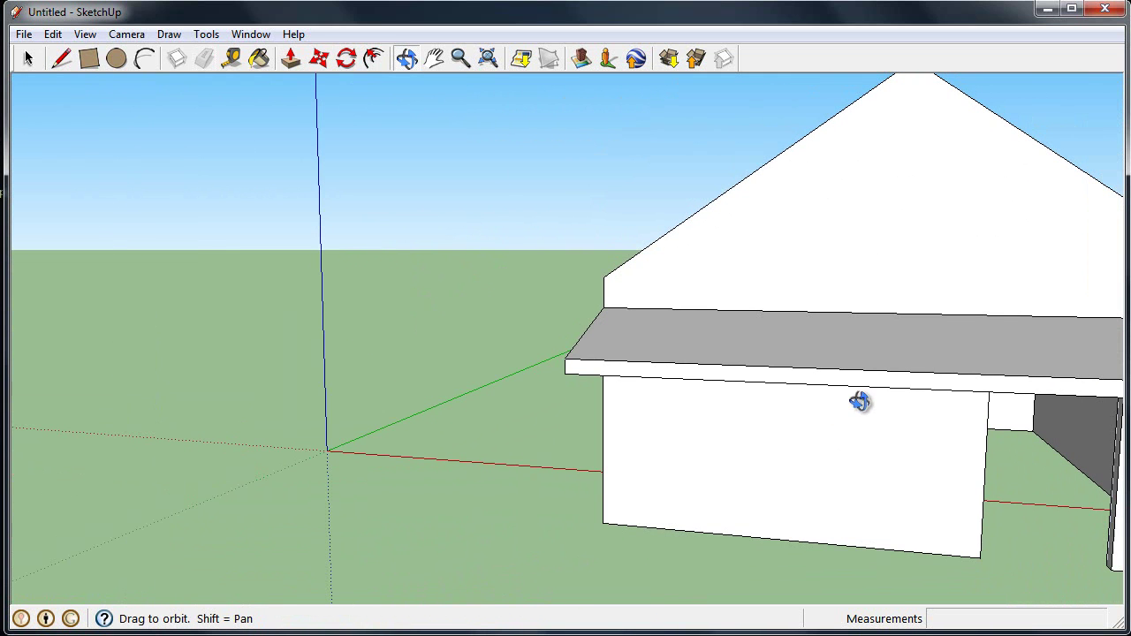
# Step: Offset the front gable outline about 13/16 inch inward
pyautogui.click(435, 60)
pyautogui.moveTo(1085, 159)
pyautogui.mouseDown()
pyautogui.moveTo(707, 151)
pyautogui.moveTo(536, 186)
pyautogui.mouseUp()
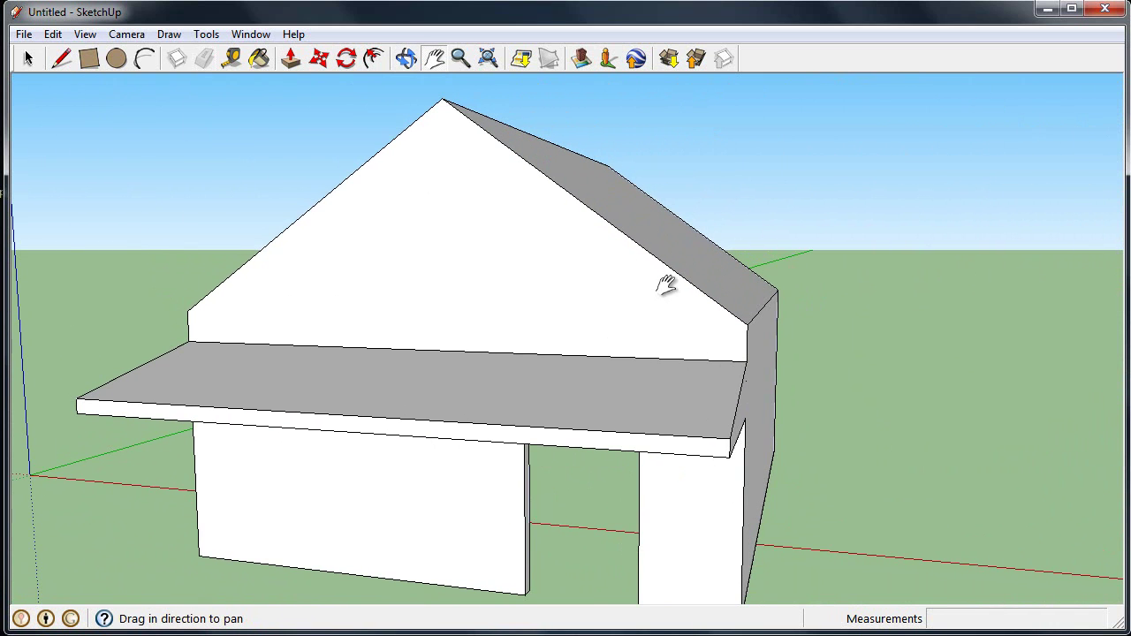
pyautogui.click(377, 60)
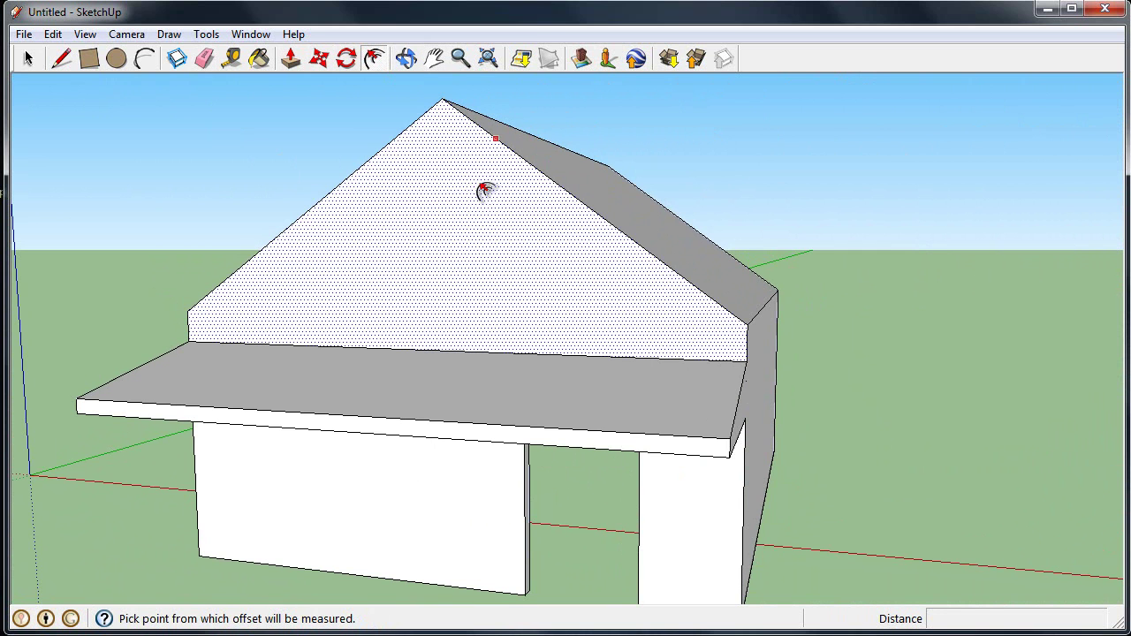
pyautogui.click(639, 320)
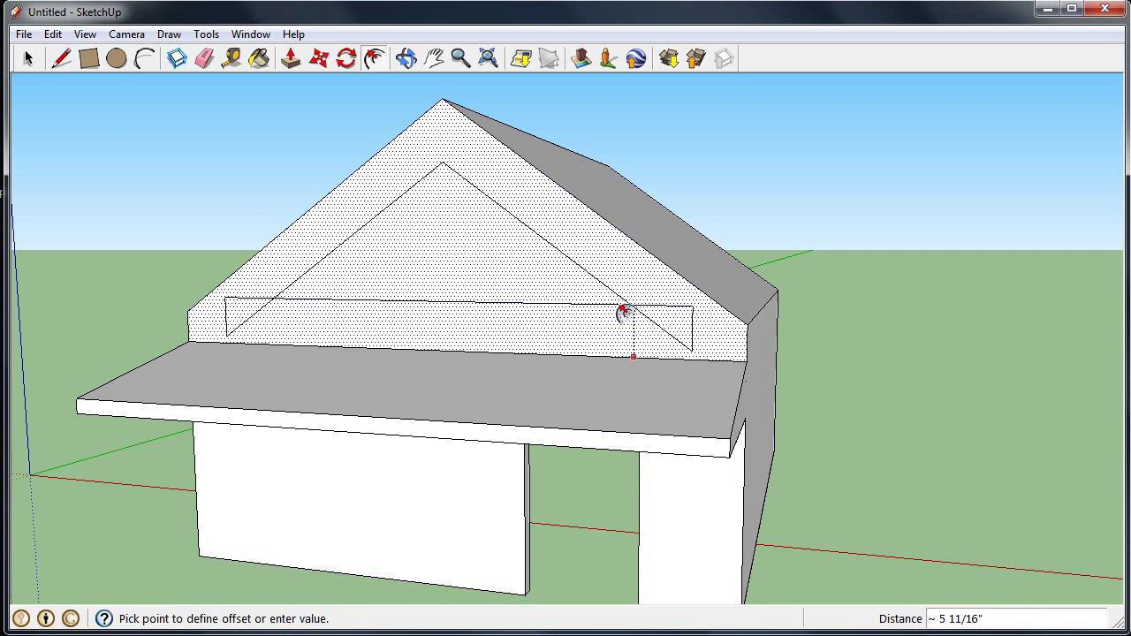
pyautogui.click(658, 358)
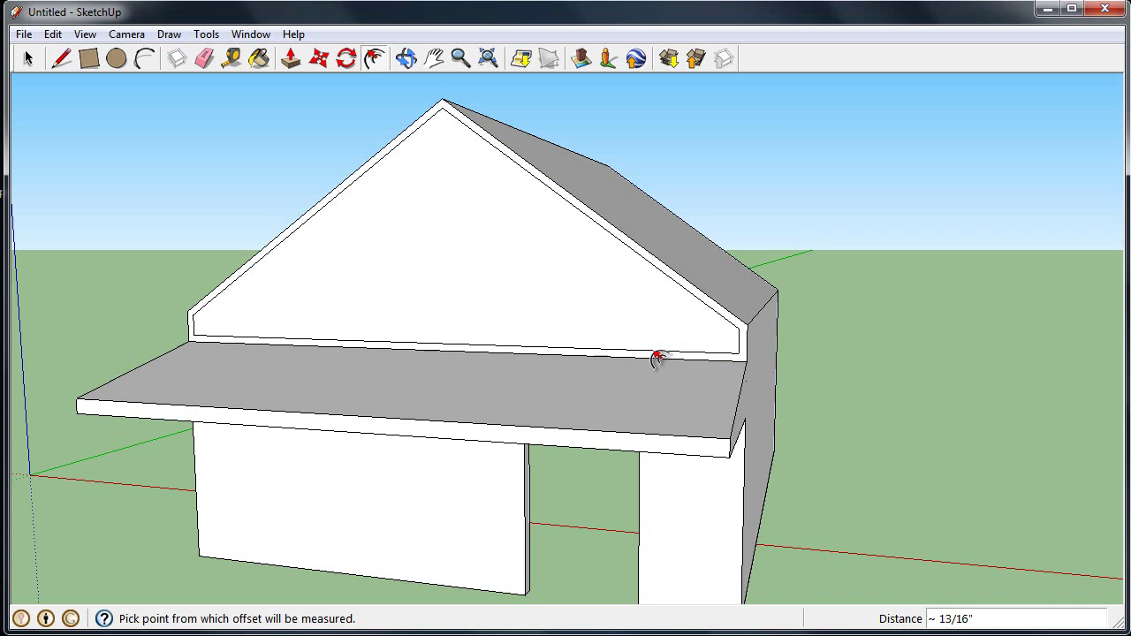
# Step: Recess the inner front gable triangle 7/8 inch into the wall
pyautogui.click(405, 58)
pyautogui.moveTo(768, 204)
pyautogui.mouseDown()
pyautogui.moveTo(642, 239)
pyautogui.moveTo(659, 232)
pyautogui.mouseUp()
pyautogui.click(291, 58)
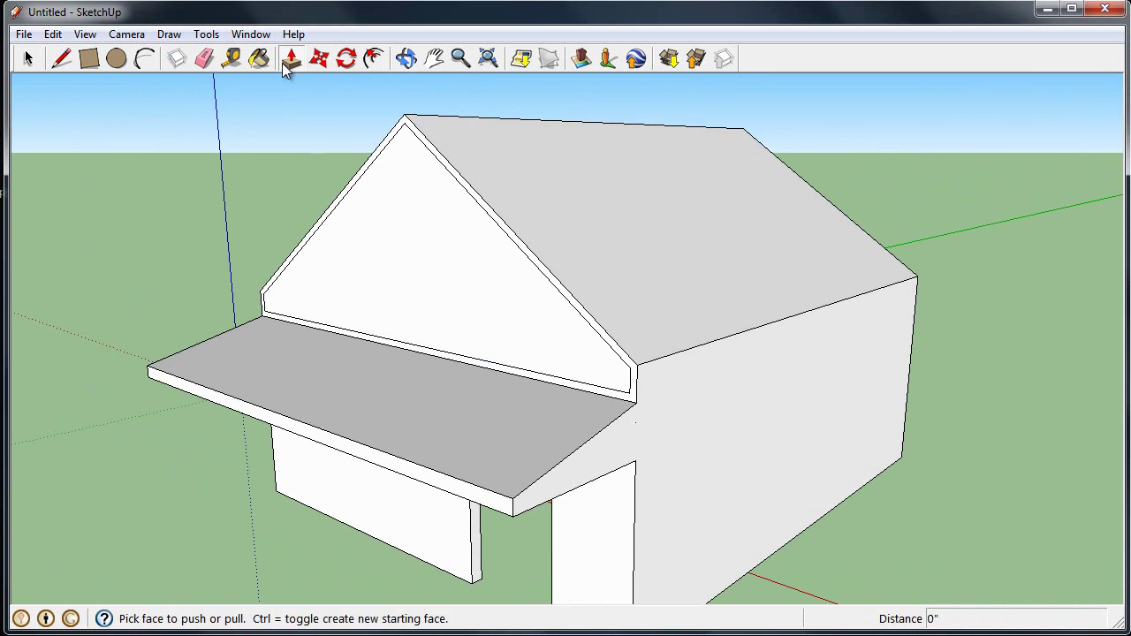
pyautogui.click(387, 257)
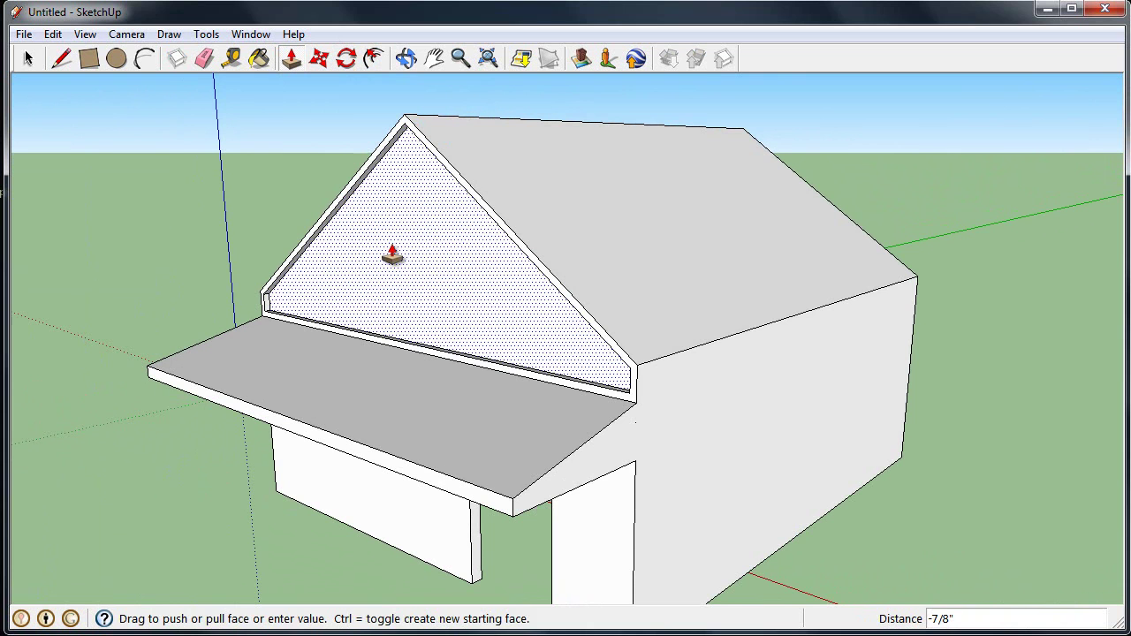
pyautogui.click(392, 256)
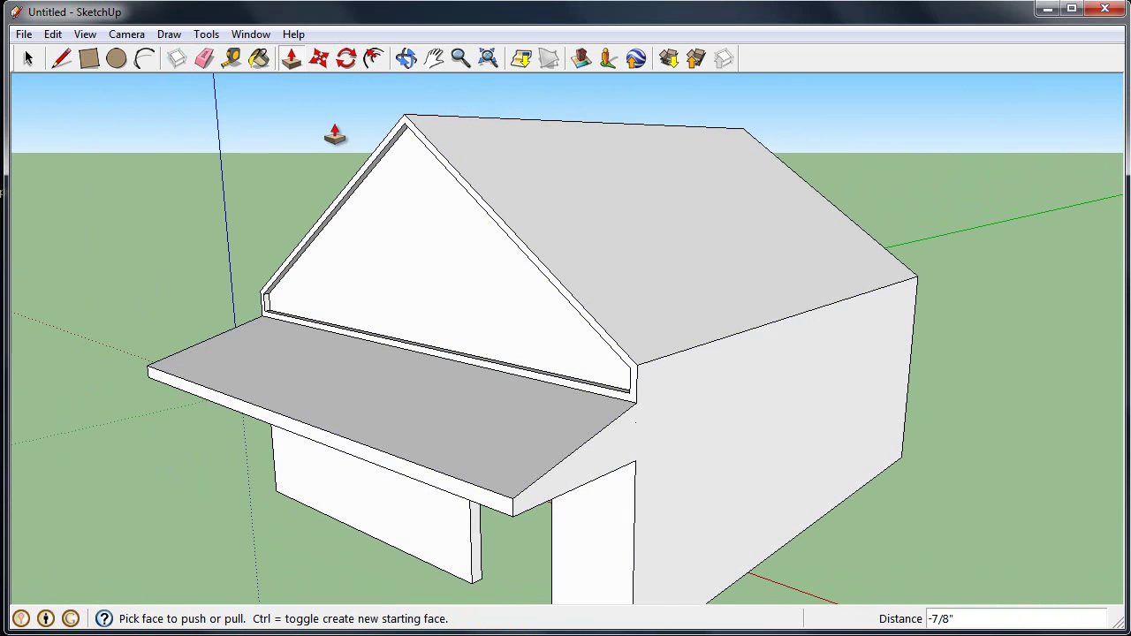
pyautogui.click(406, 58)
pyautogui.moveTo(831, 530)
pyautogui.mouseDown()
pyautogui.moveTo(993, 399)
pyautogui.moveTo(1070, 364)
pyautogui.moveTo(798, 447)
pyautogui.moveTo(993, 406)
pyautogui.moveTo(1090, 411)
pyautogui.moveTo(690, 475)
pyautogui.moveTo(407, 386)
pyautogui.mouseUp()
# Step: From the back, draw a line across the gable base to split off the back triangle
pyautogui.scroll(-3, 636, 395)
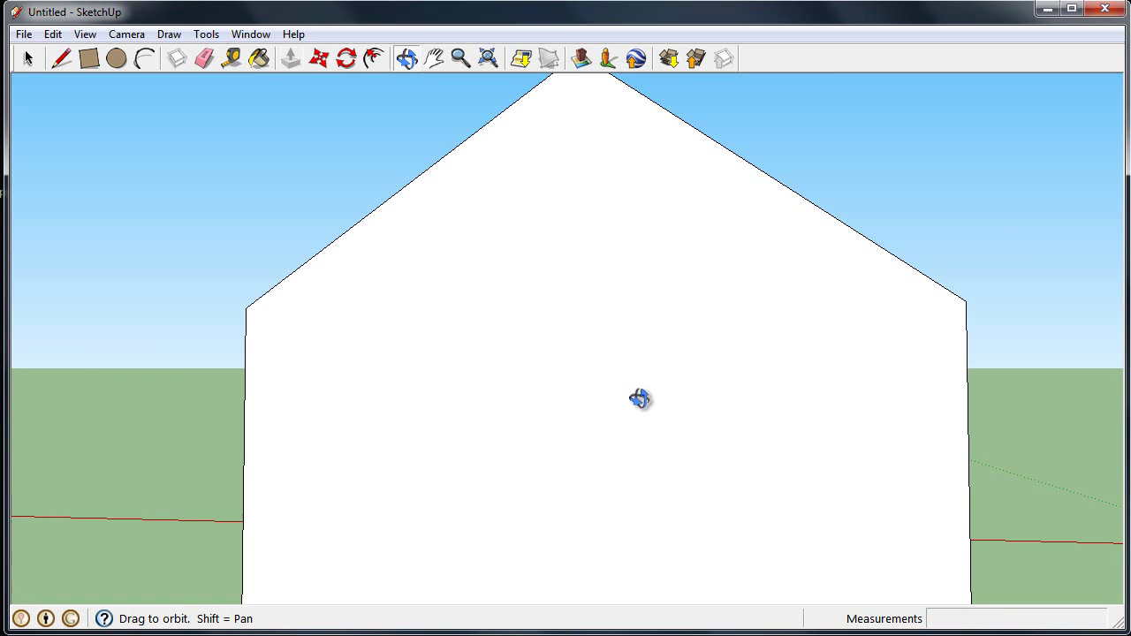
pyautogui.scroll(-2, 1073, 408)
pyautogui.moveTo(1079, 396); pyautogui.dragTo(960, 459)
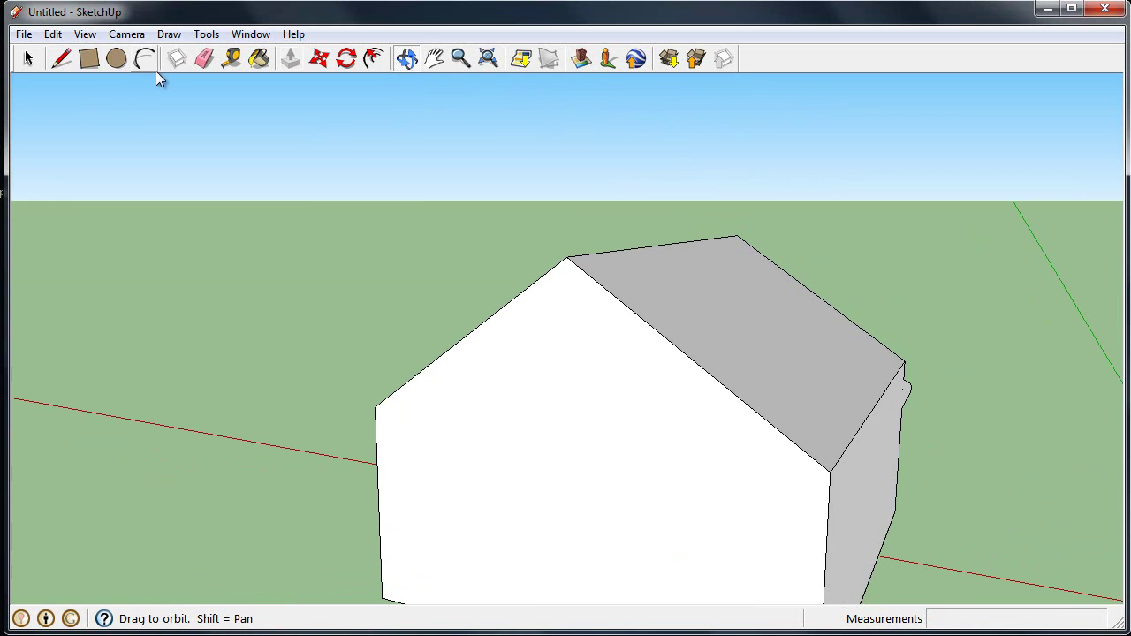
pyautogui.click(61, 59)
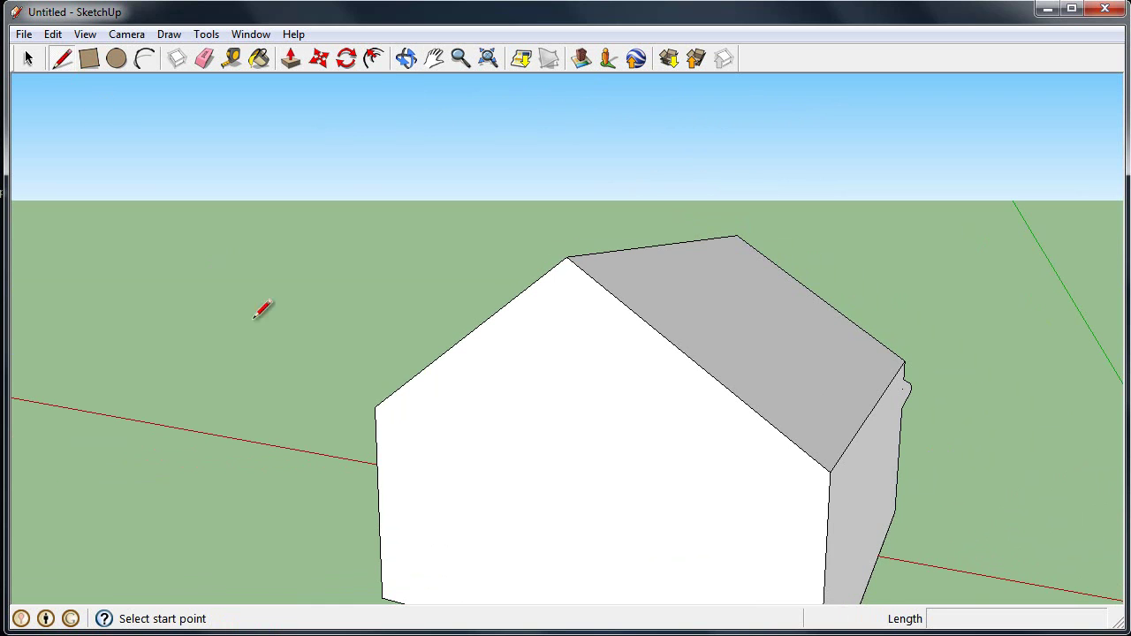
pyautogui.click(375, 408)
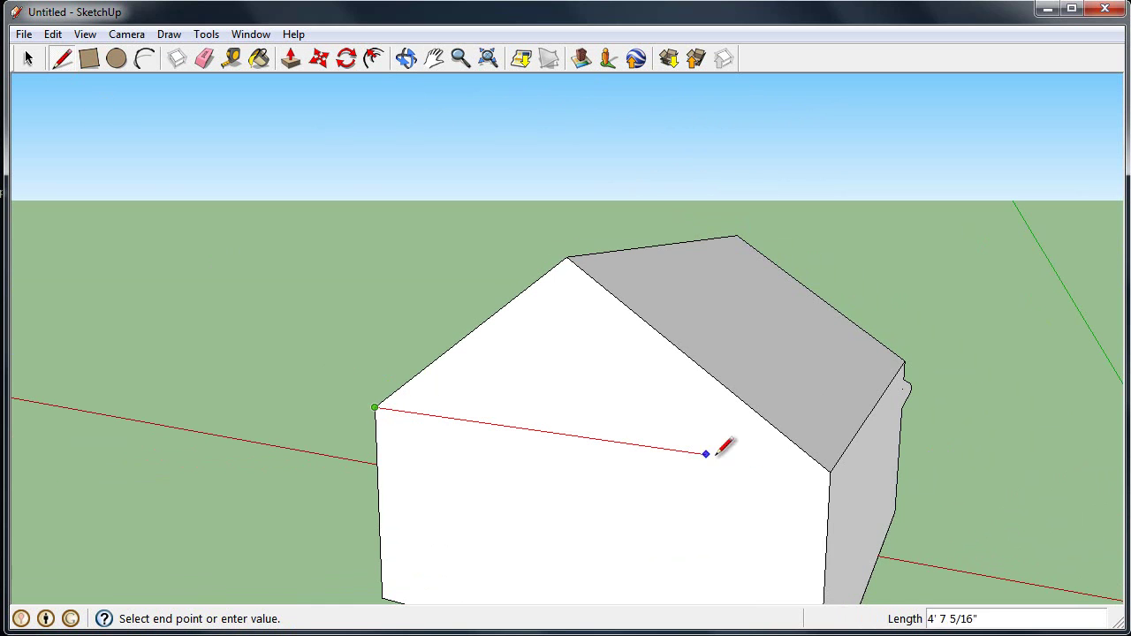
pyautogui.click(829, 471)
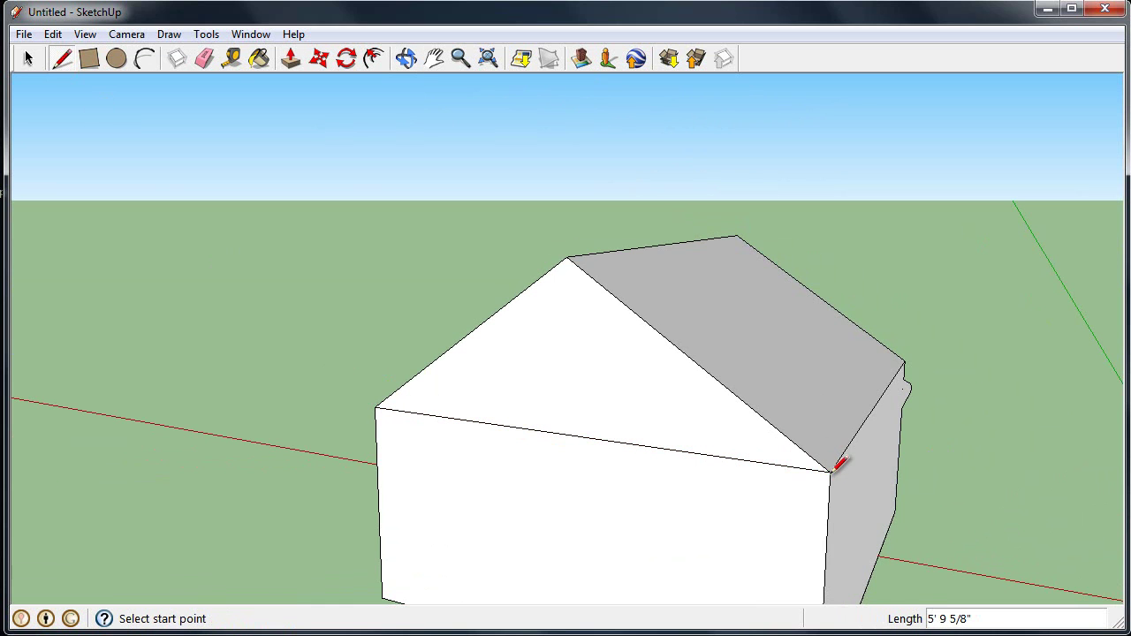
# Step: Offset the back gable triangle inward to form a trim border
pyautogui.click(378, 60)
pyautogui.click(657, 332)
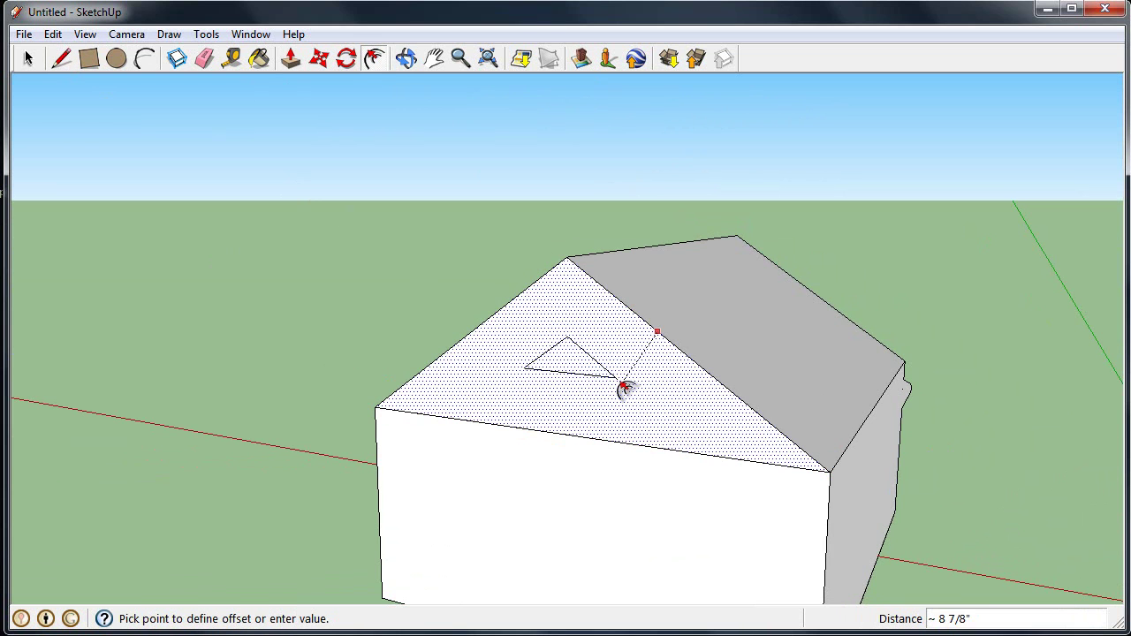
pyautogui.click(820, 477)
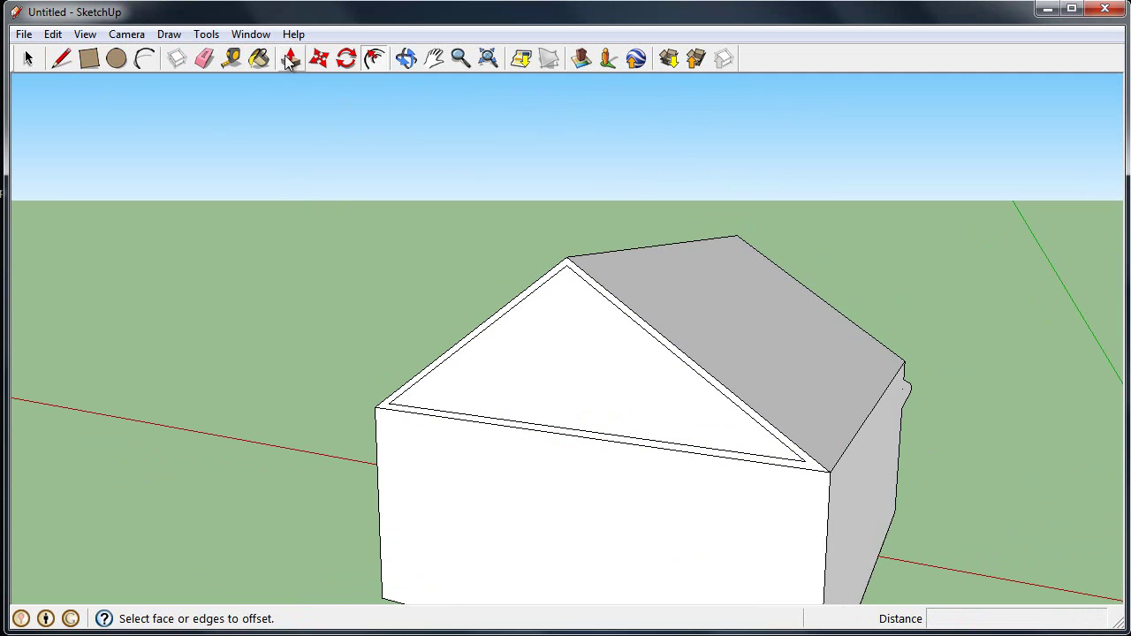
pyautogui.click(406, 58)
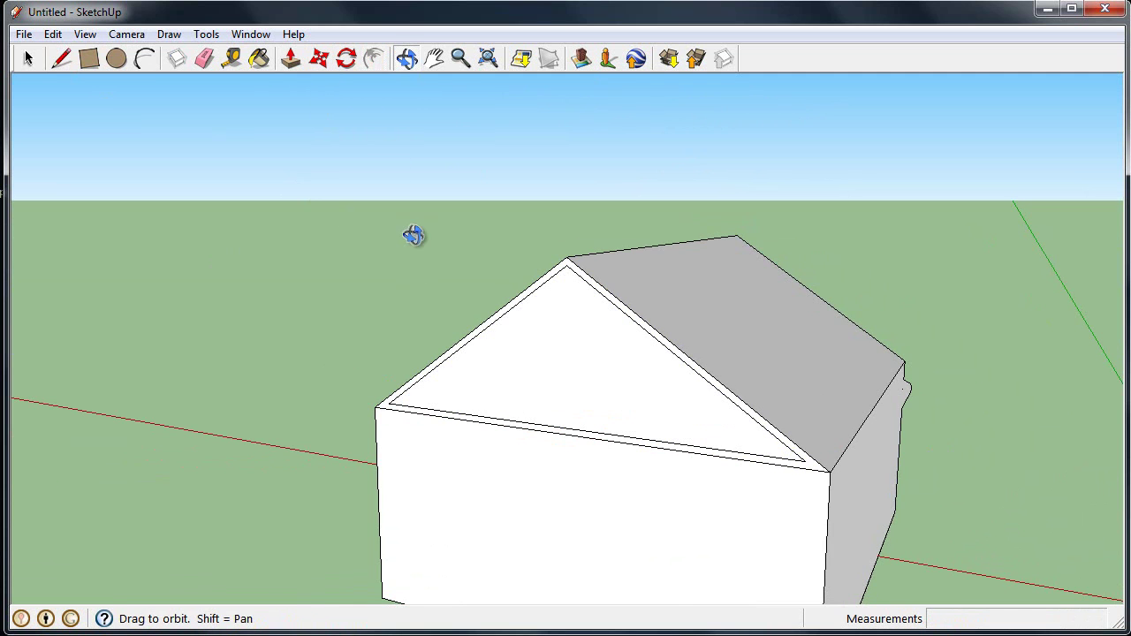
pyautogui.moveTo(414, 236); pyautogui.dragTo(281, 180)
# Step: Recess the inner back gable triangle 13/16 inch
pyautogui.click(290, 58)
pyautogui.click(420, 375)
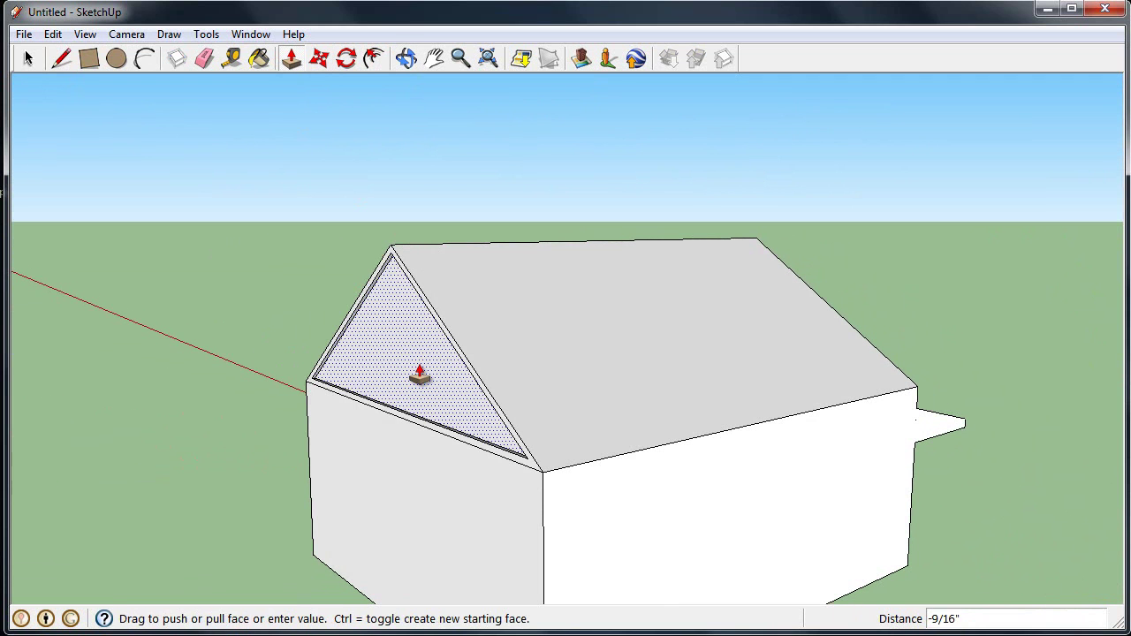
pyautogui.click(421, 375)
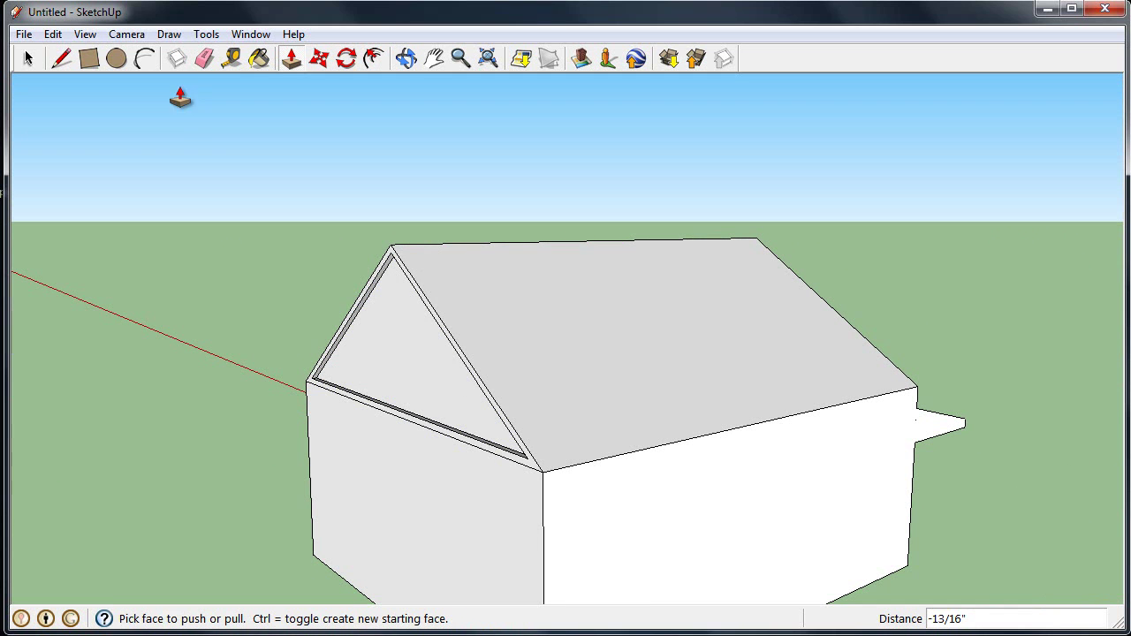
pyautogui.click(406, 58)
pyautogui.moveTo(283, 348); pyautogui.dragTo(1067, 348)
# Step: Orbit around the house to view the front awning, both trimmed gables and the whole model
pyautogui.moveTo(331, 538); pyautogui.dragTo(659, 513)
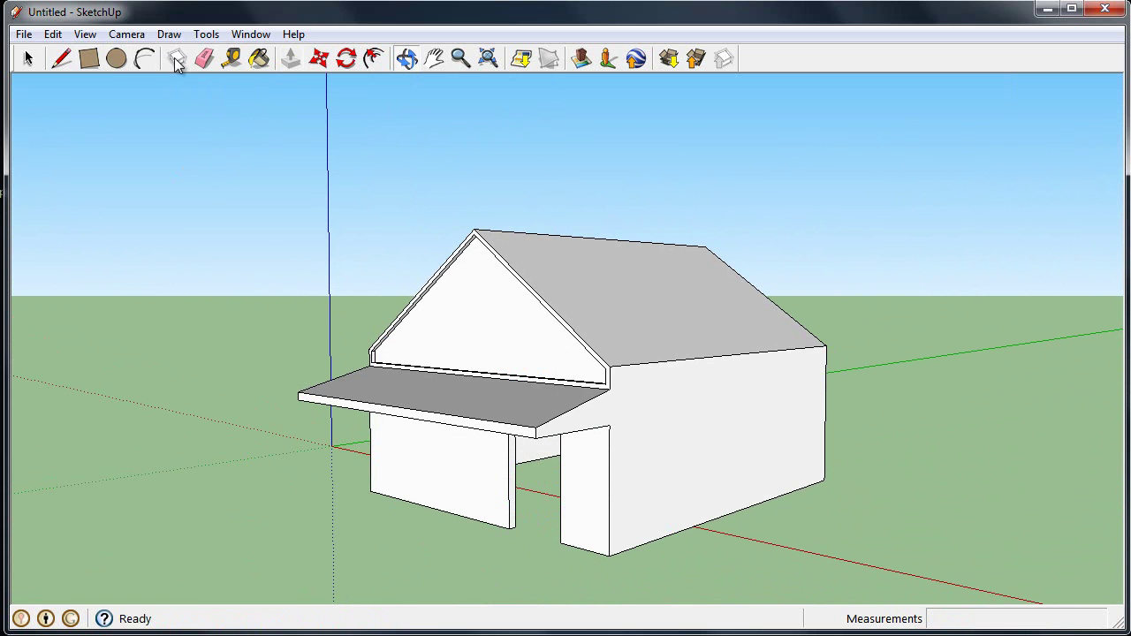
pyautogui.moveTo(391, 472)
pyautogui.mouseDown()
pyautogui.moveTo(935, 401)
pyautogui.moveTo(298, 427)
pyautogui.mouseUp()
pyautogui.moveTo(609, 354); pyautogui.dragTo(614, 457)
pyautogui.moveTo(868, 427)
pyautogui.mouseDown()
pyautogui.moveTo(765, 463)
pyautogui.moveTo(765, 487)
pyautogui.moveTo(778, 460)
pyautogui.mouseUp()
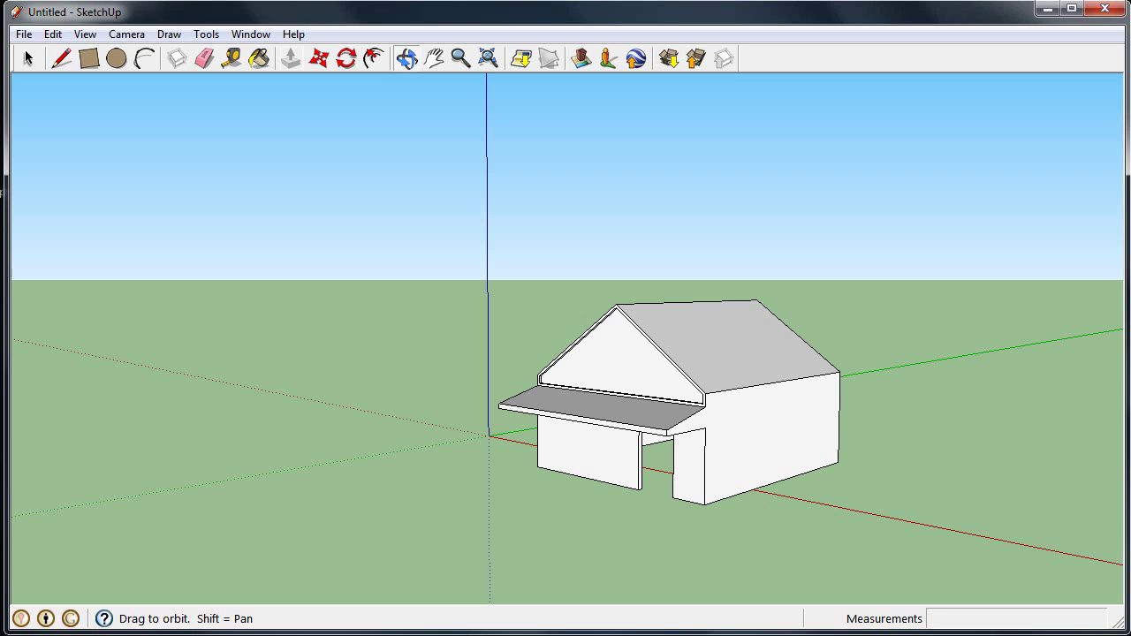